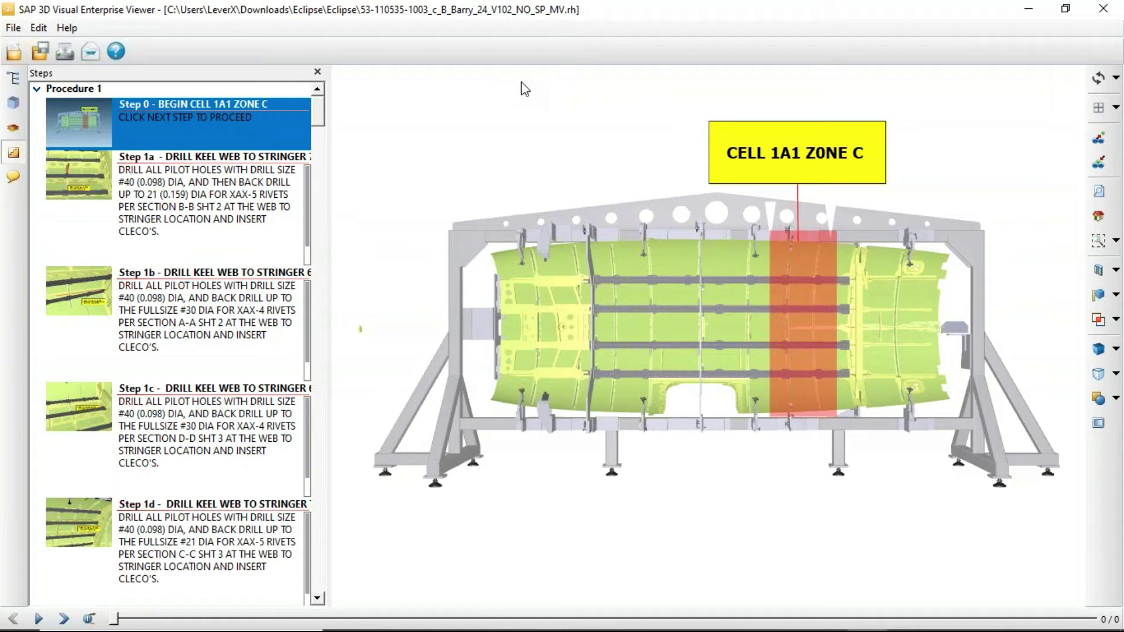
Step: Rotate the fixture assembly and restore its view by replaying Step 0, and inspect the STEP 5 COMPONENTS folder in the scene tree
left_click_drag(521, 257, 500, 365)
left_click(91, 174)
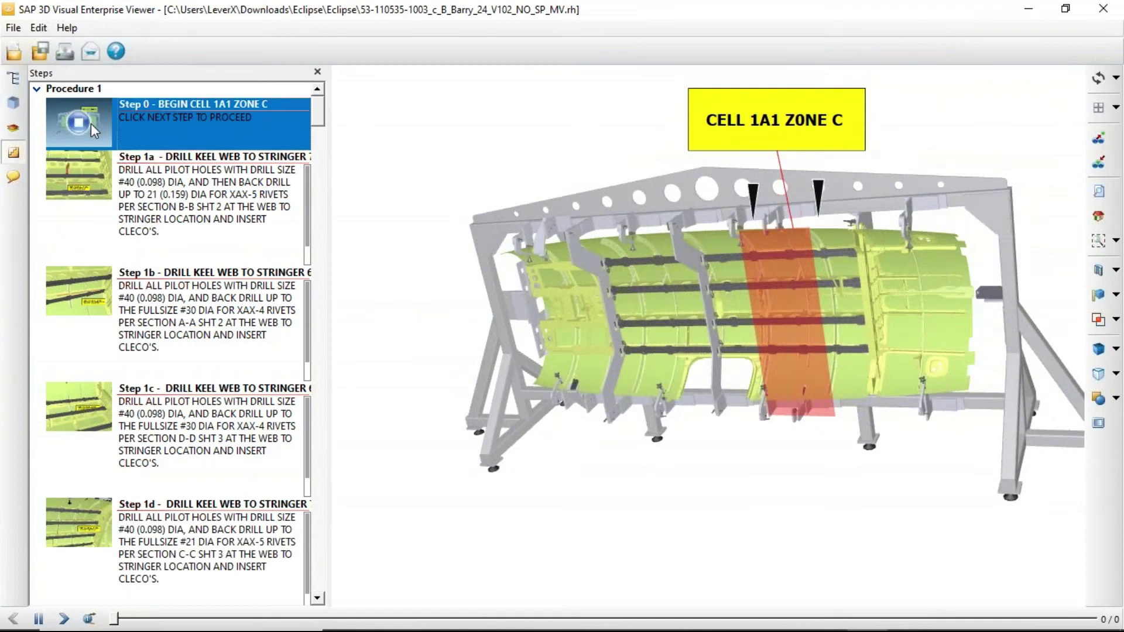
left_click(14, 81)
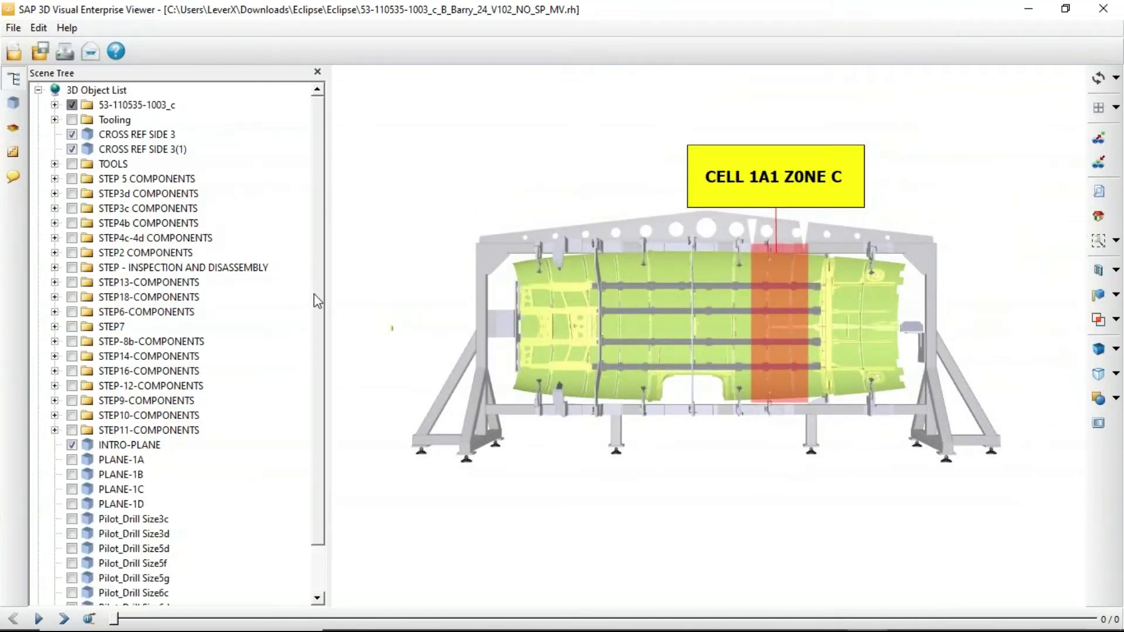
left_click_drag(321, 305, 250, 107)
left_click(55, 178)
left_click(54, 179)
Step: Return to the procedure steps and play Steps 1a to 1d for drilling the keel web to the stringers
left_click(13, 152)
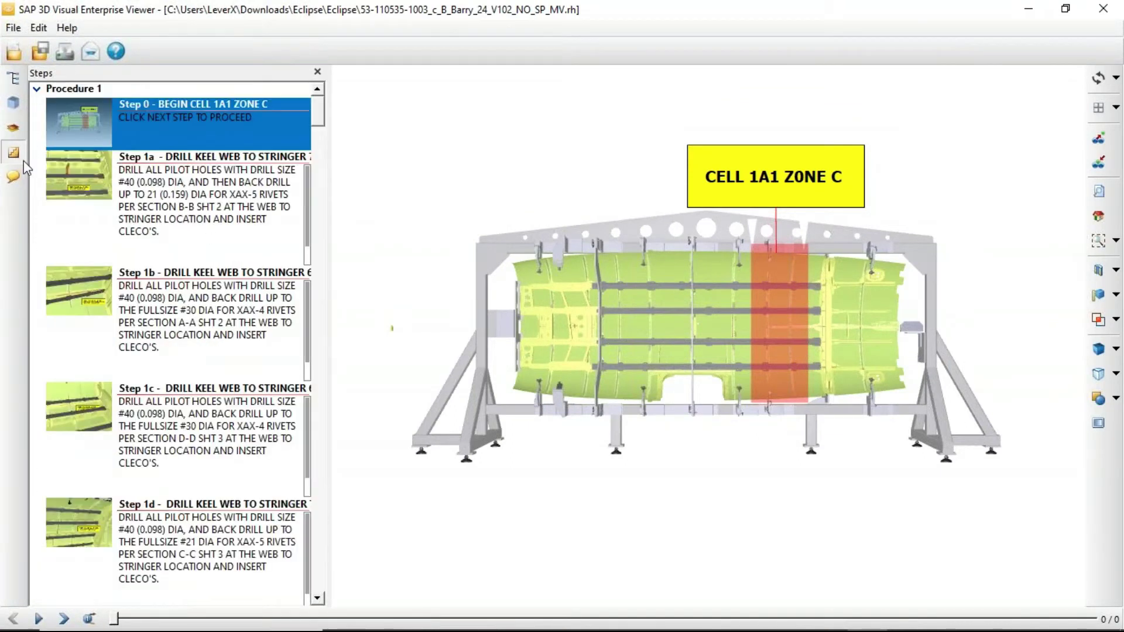
left_click(210, 192)
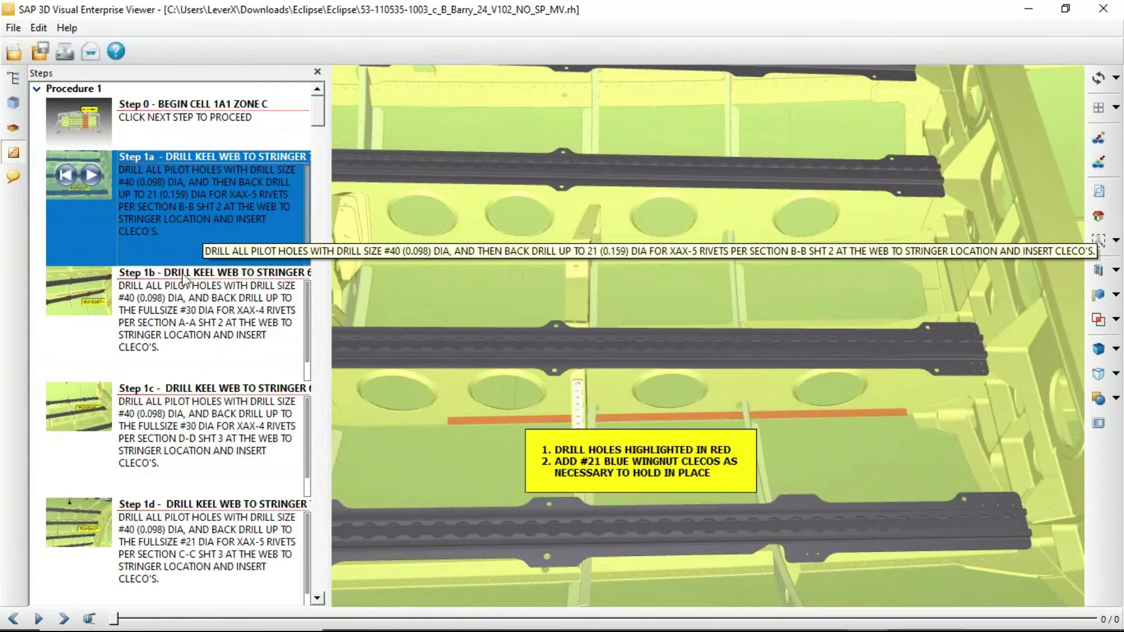
left_click(89, 293)
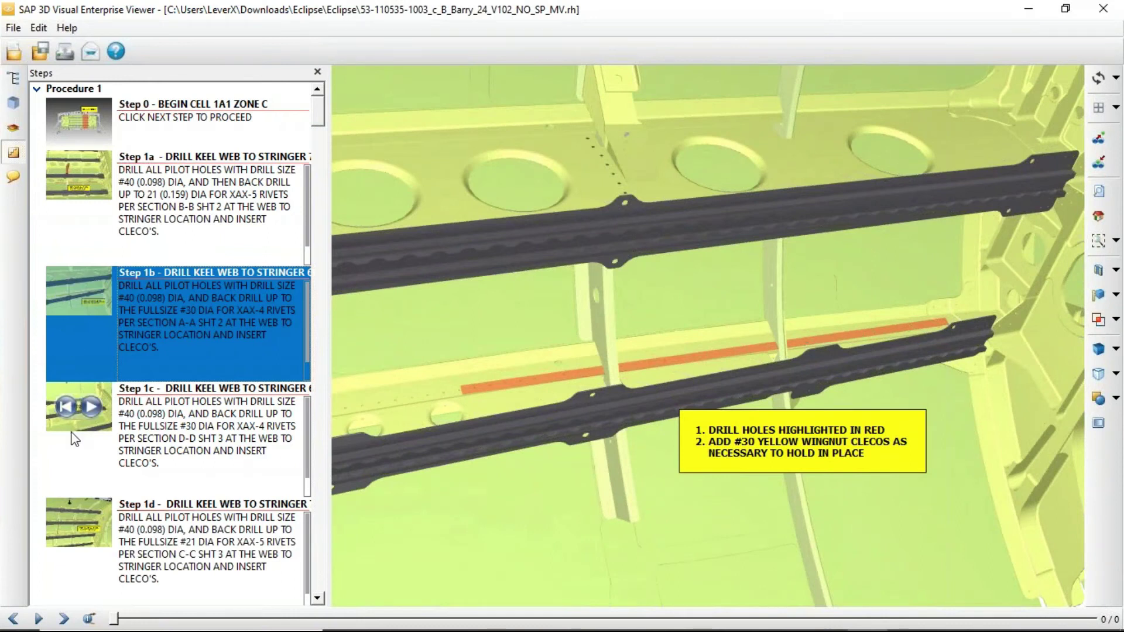
left_click(92, 408)
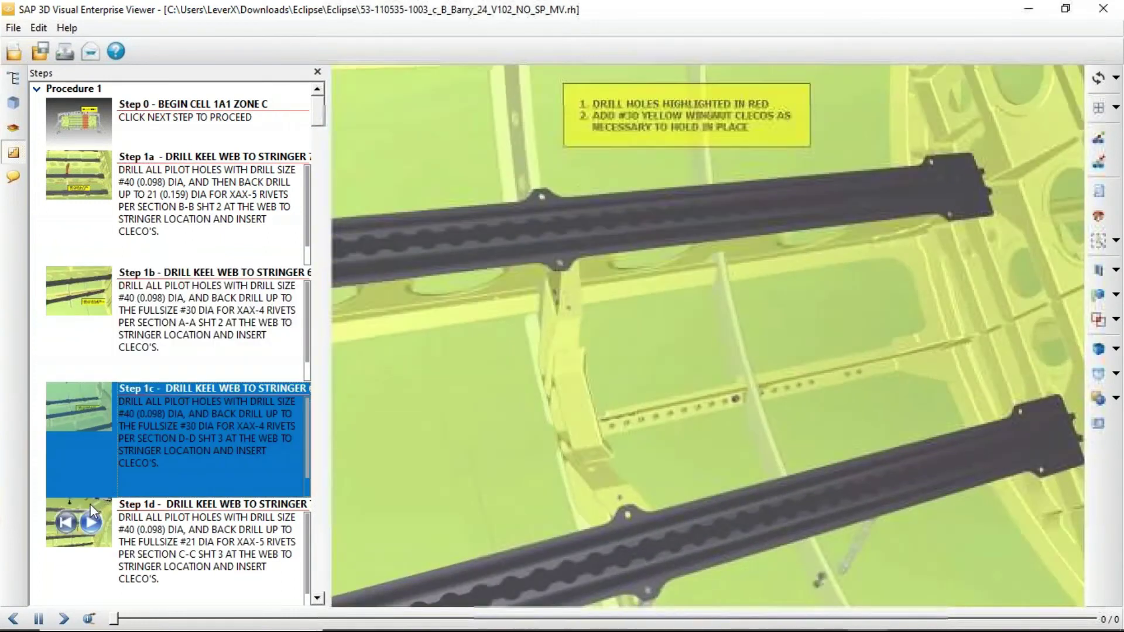
mouse_move(91, 524)
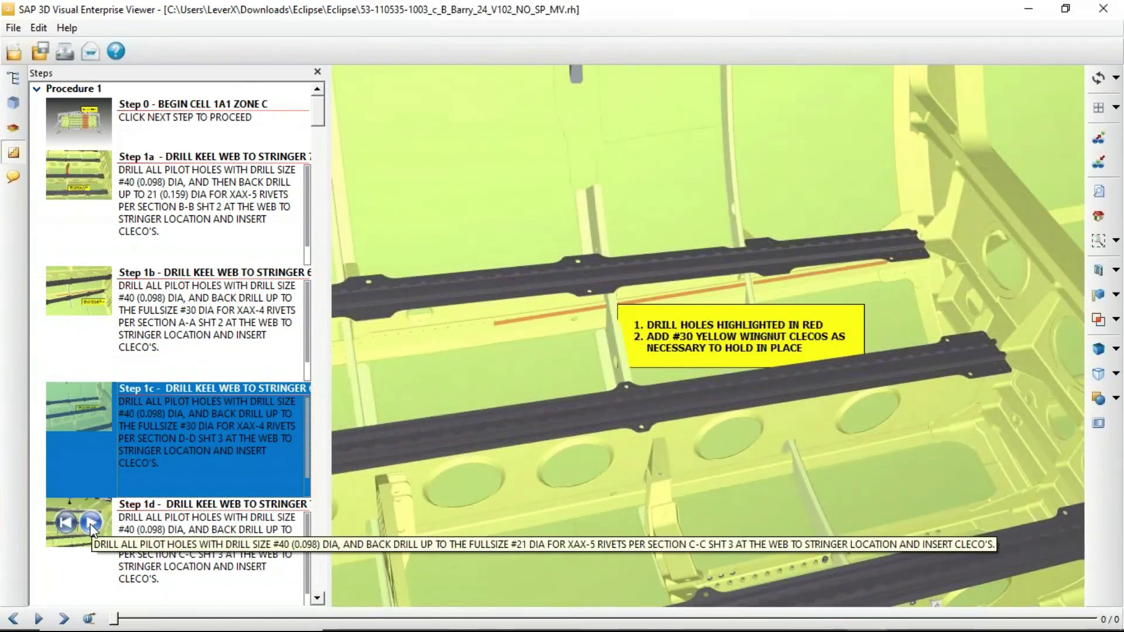
left_click(92, 523)
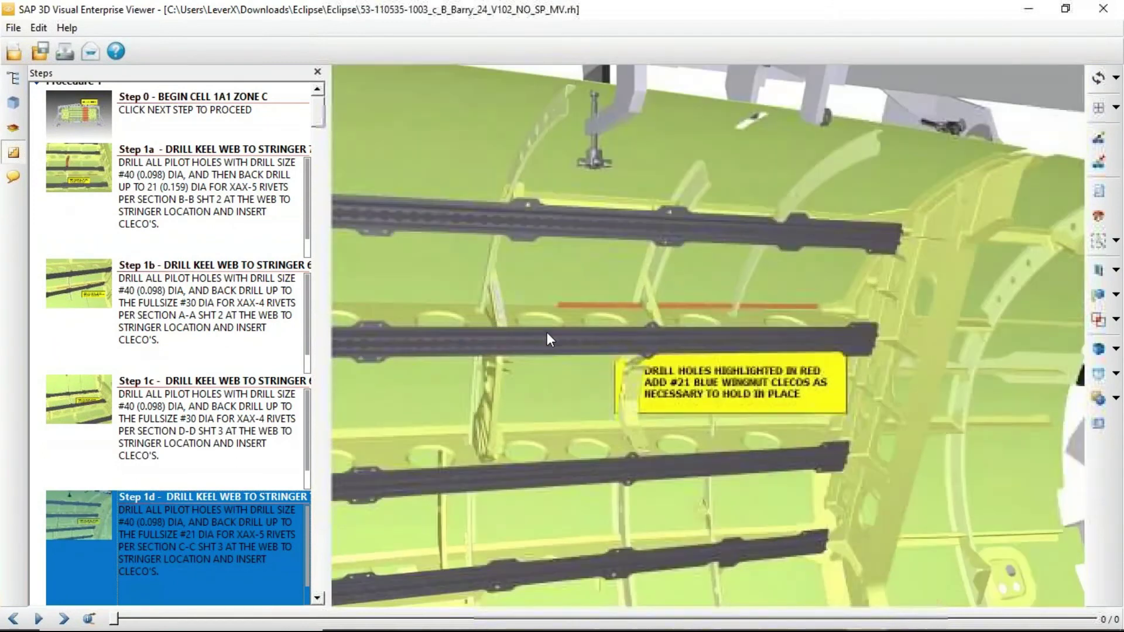
Step: Play Steps 2d, 2e and 3b of the left-hand detail drilling procedure
scroll(120, 548, "down", 5)
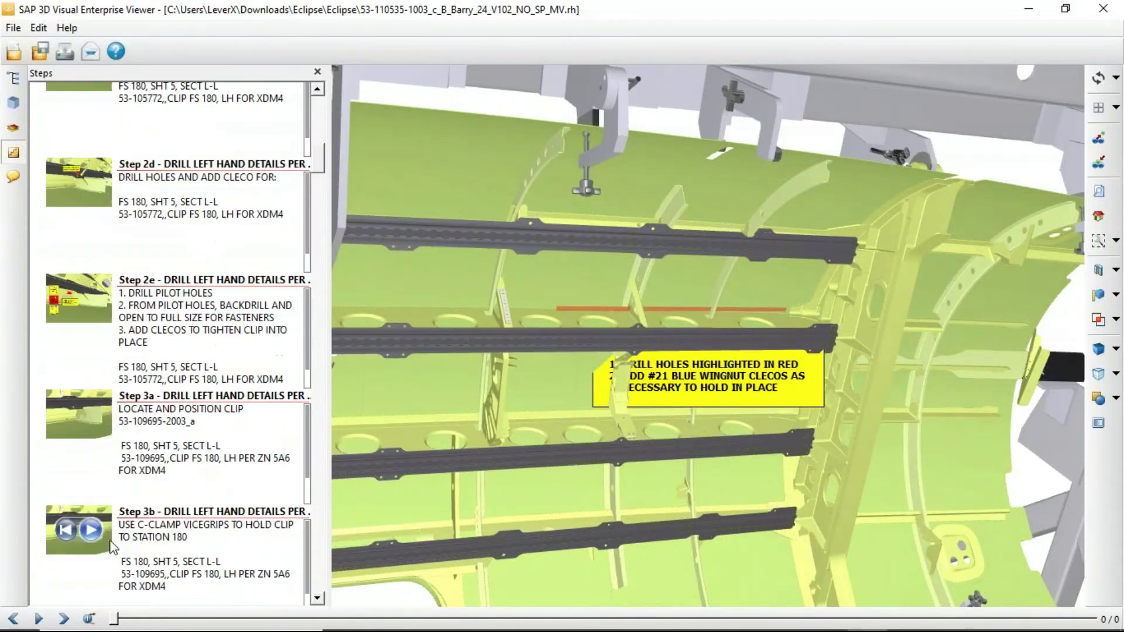
left_click(93, 178)
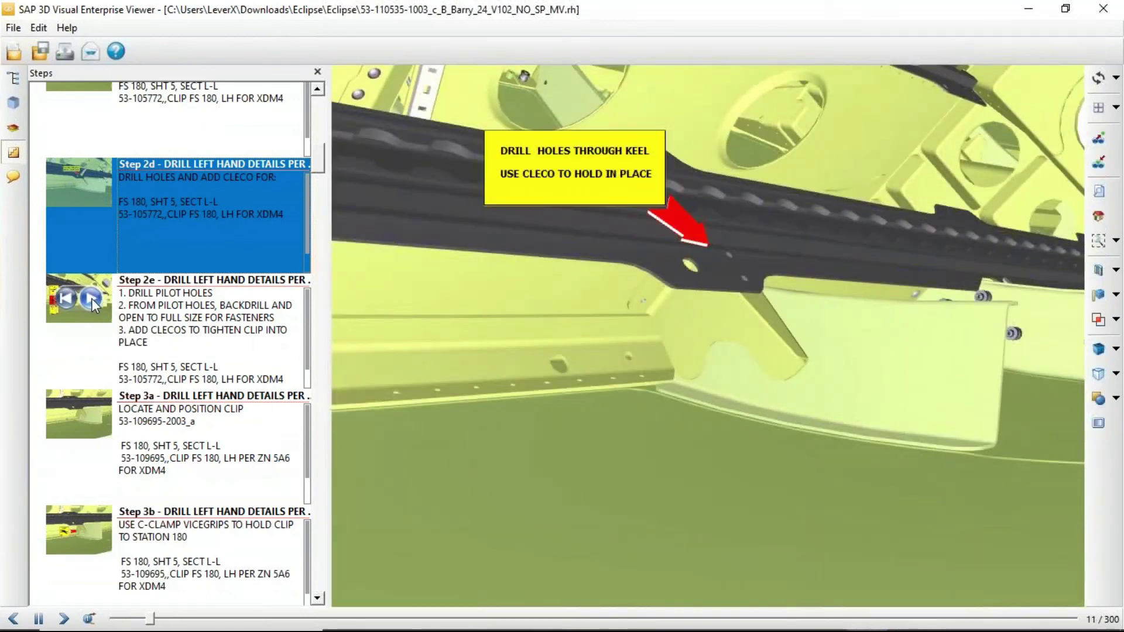
left_click(91, 298)
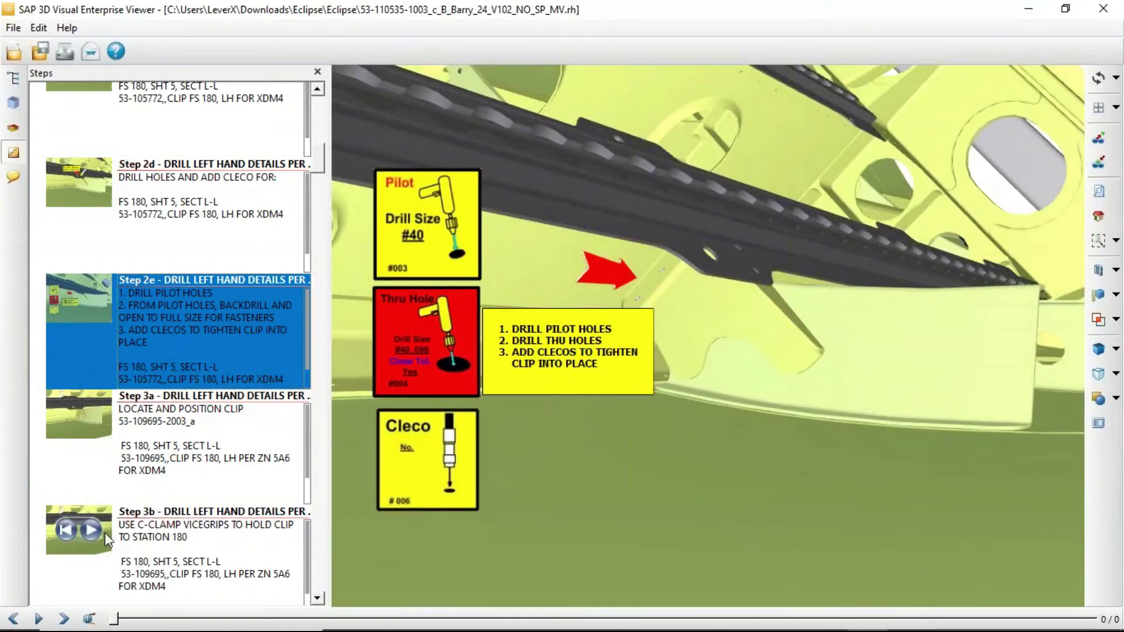
left_click(104, 533)
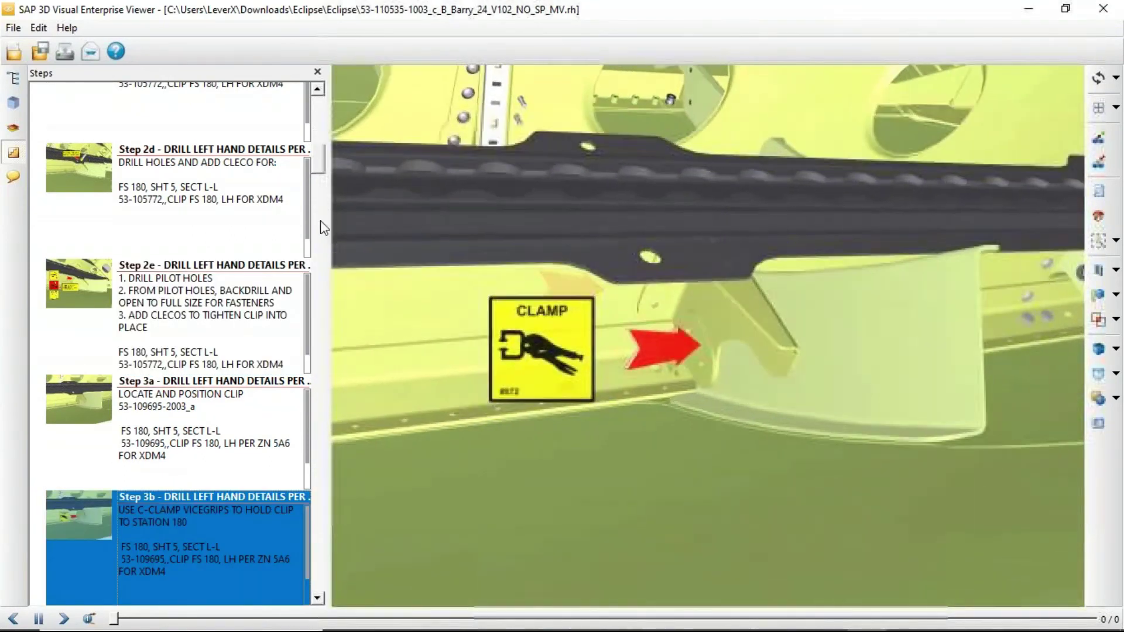
Step: Play Steps 5e, 5f and 6b further down the left-hand detail drilling procedure
left_click_drag(320, 162, 322, 246)
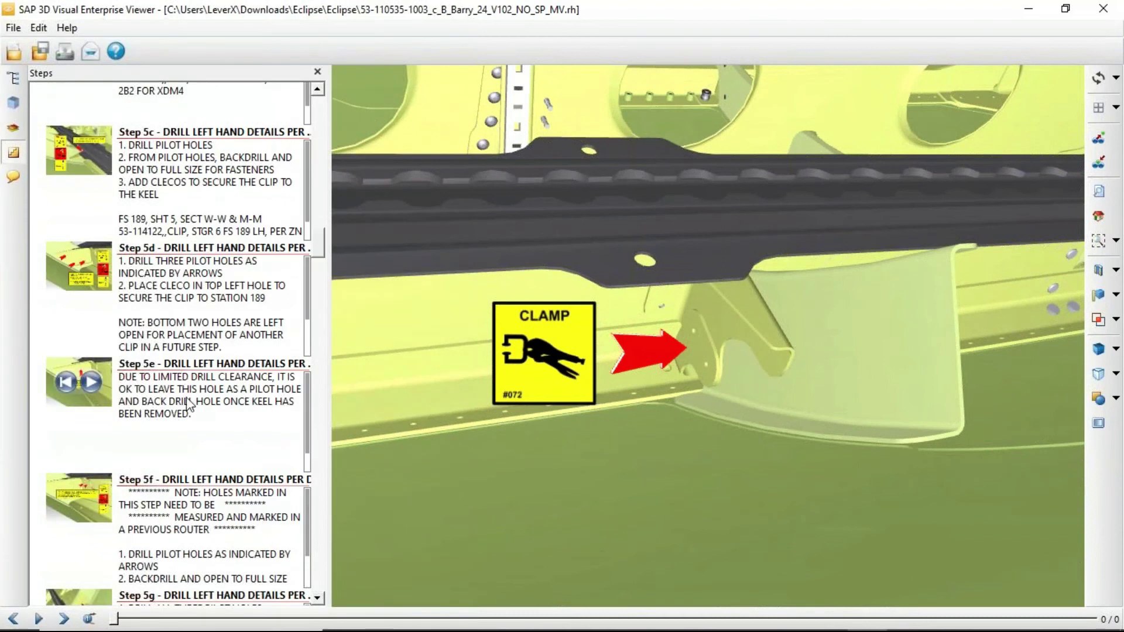
left_click(91, 382)
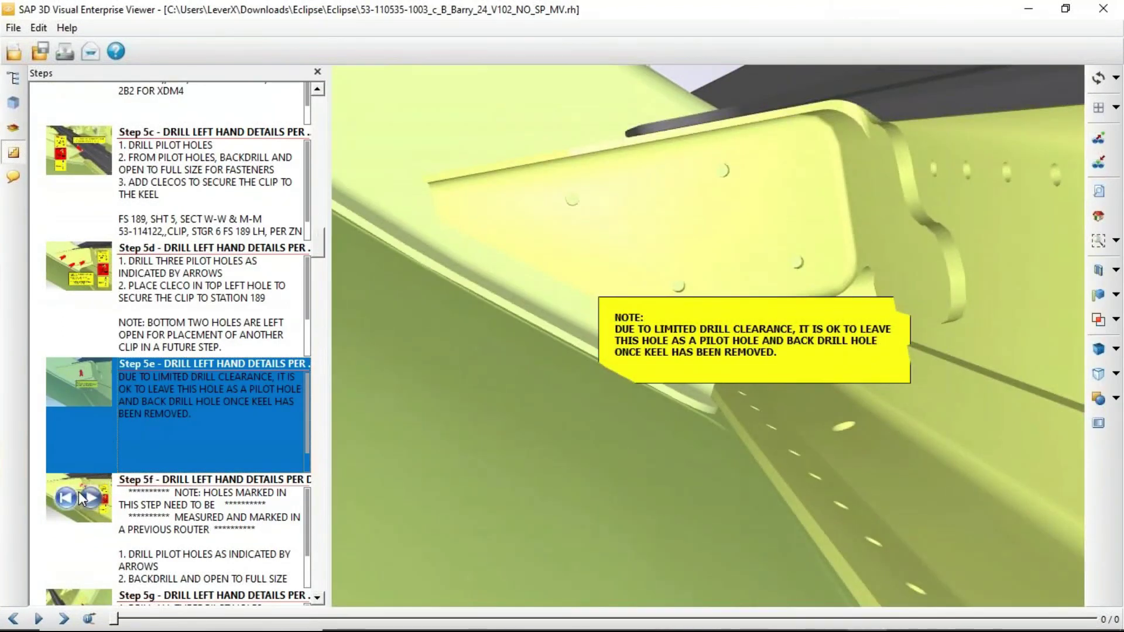
left_click(81, 498)
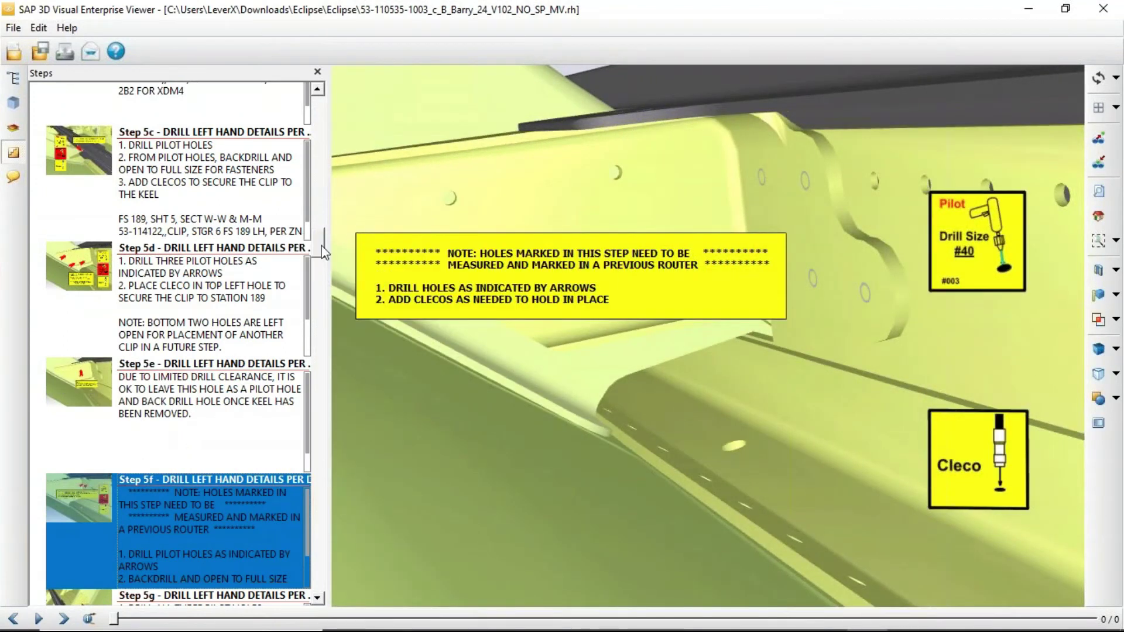
left_click_drag(322, 249, 330, 281)
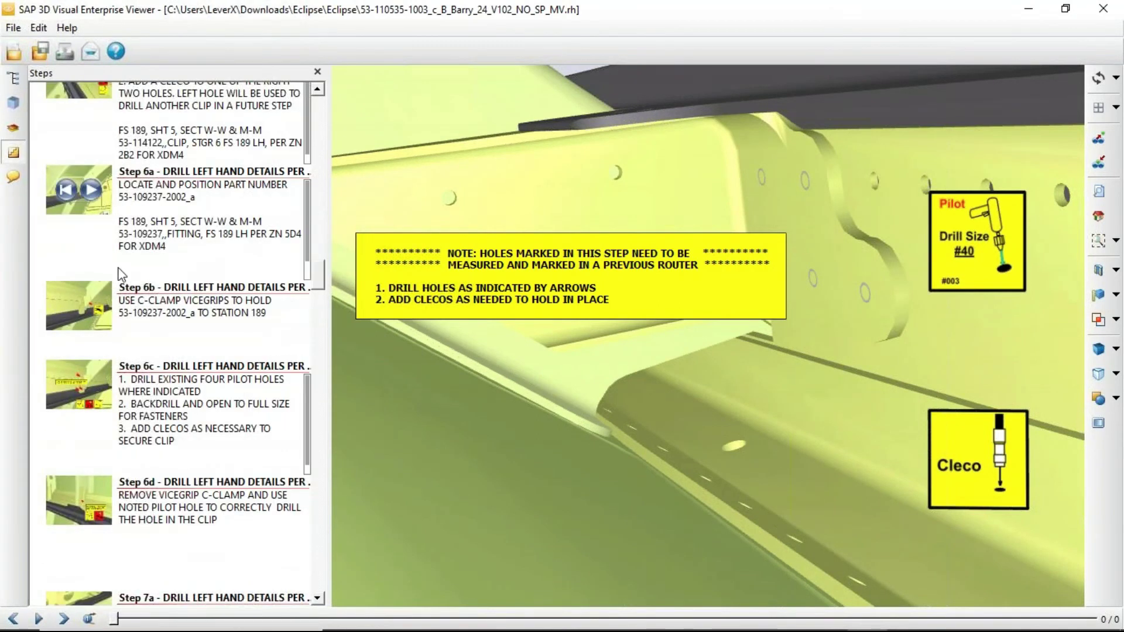
left_click(98, 301)
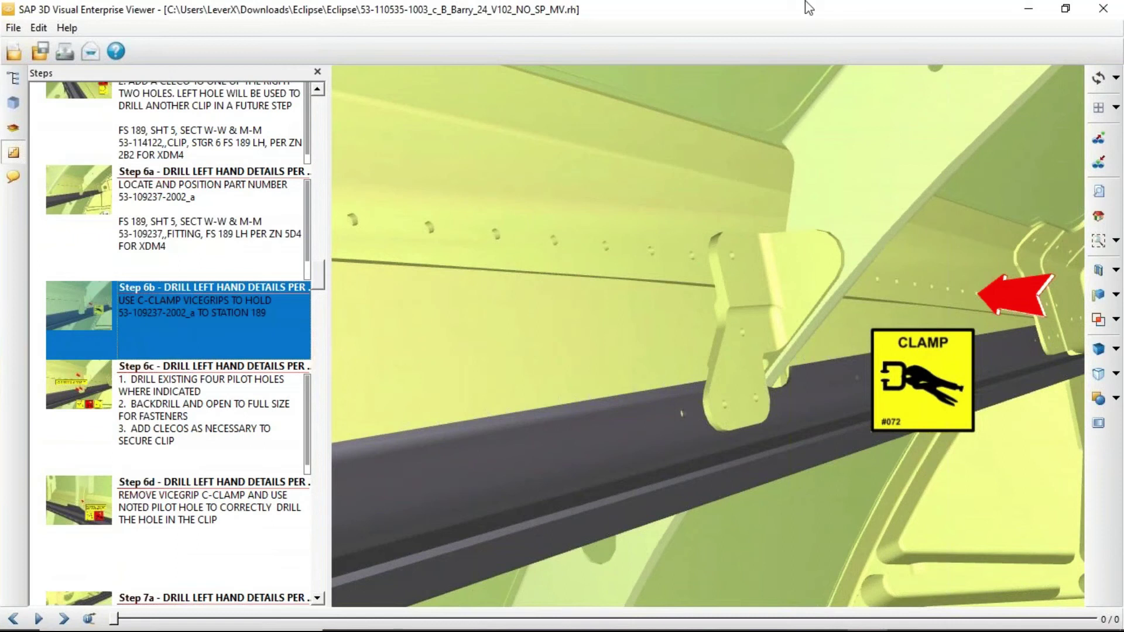
left_click_drag(826, 19, 733, 199)
left_click(960, 209)
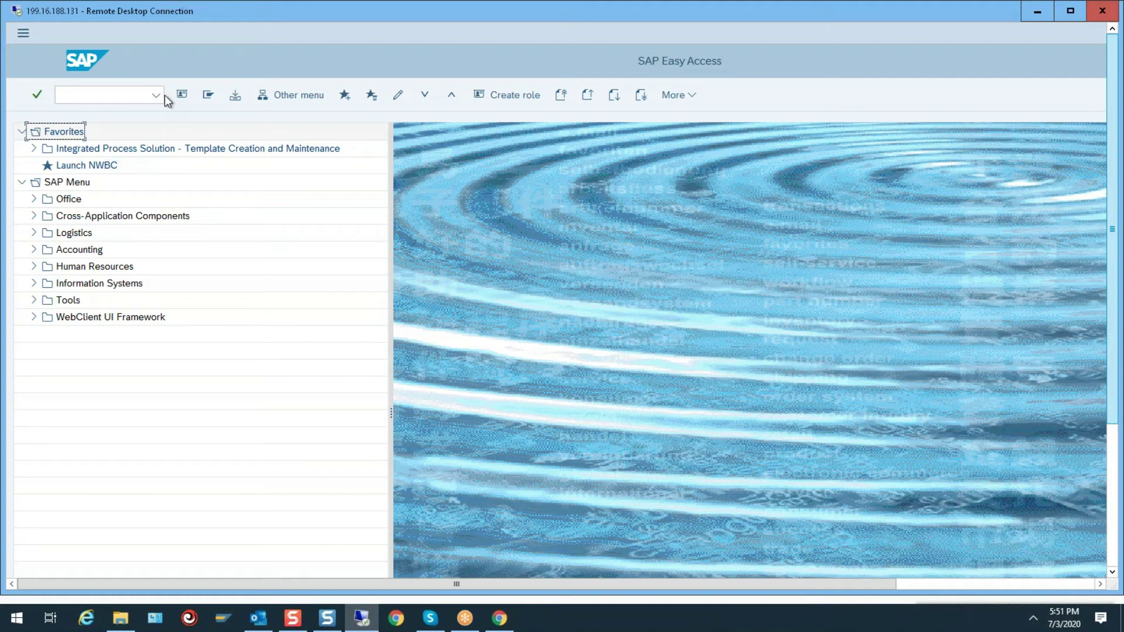
left_click(159, 97)
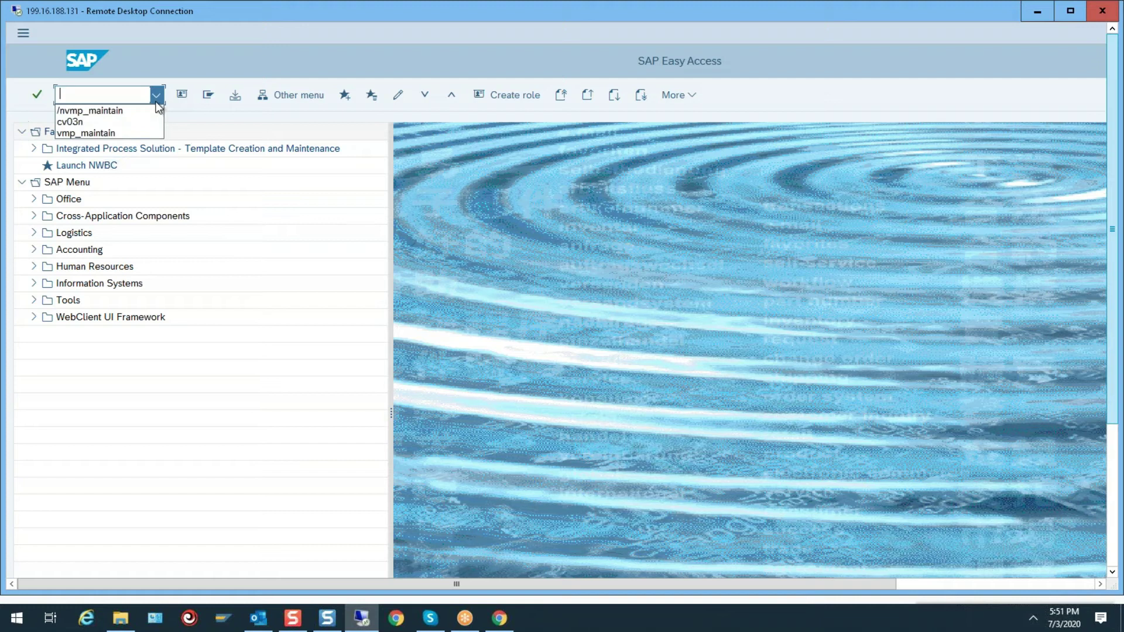
left_click(92, 120)
key("Return")
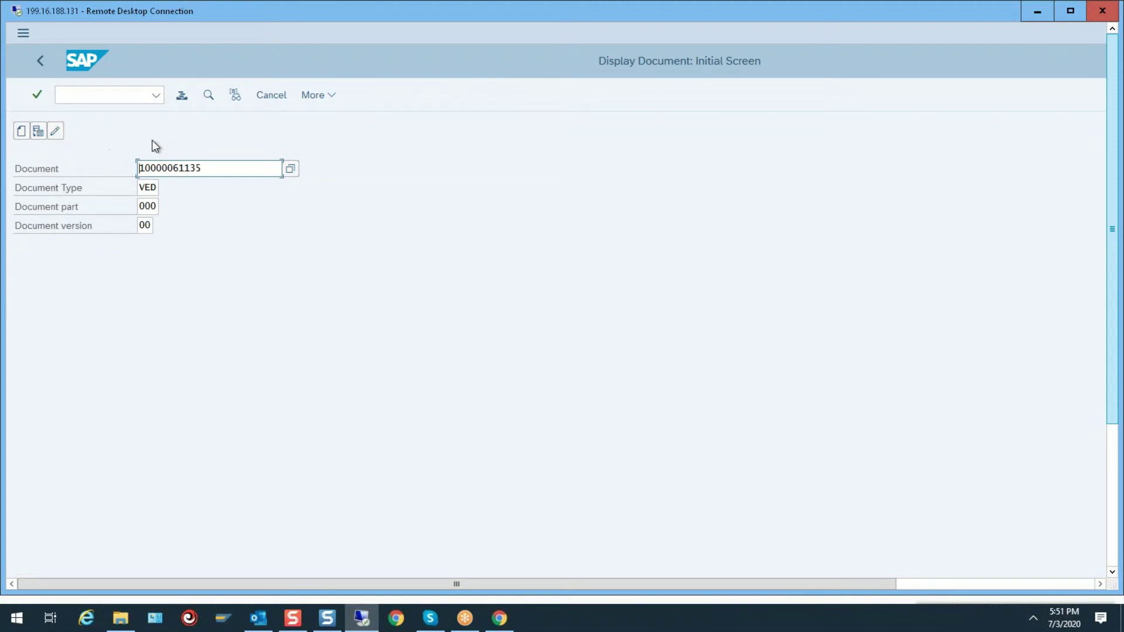
key("Return")
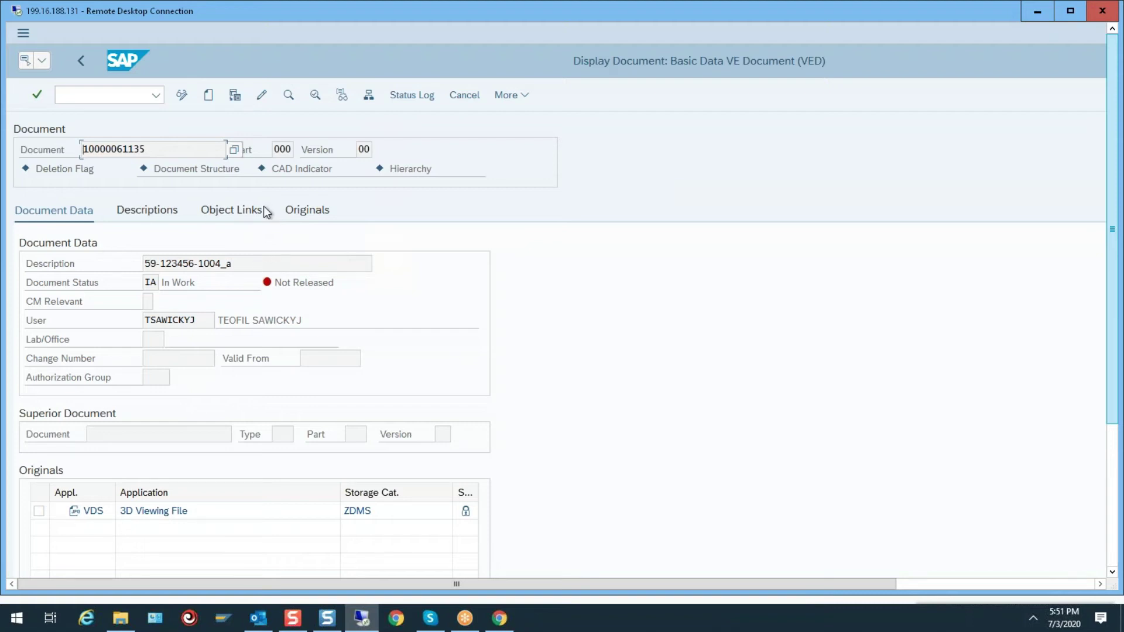
left_click(241, 212)
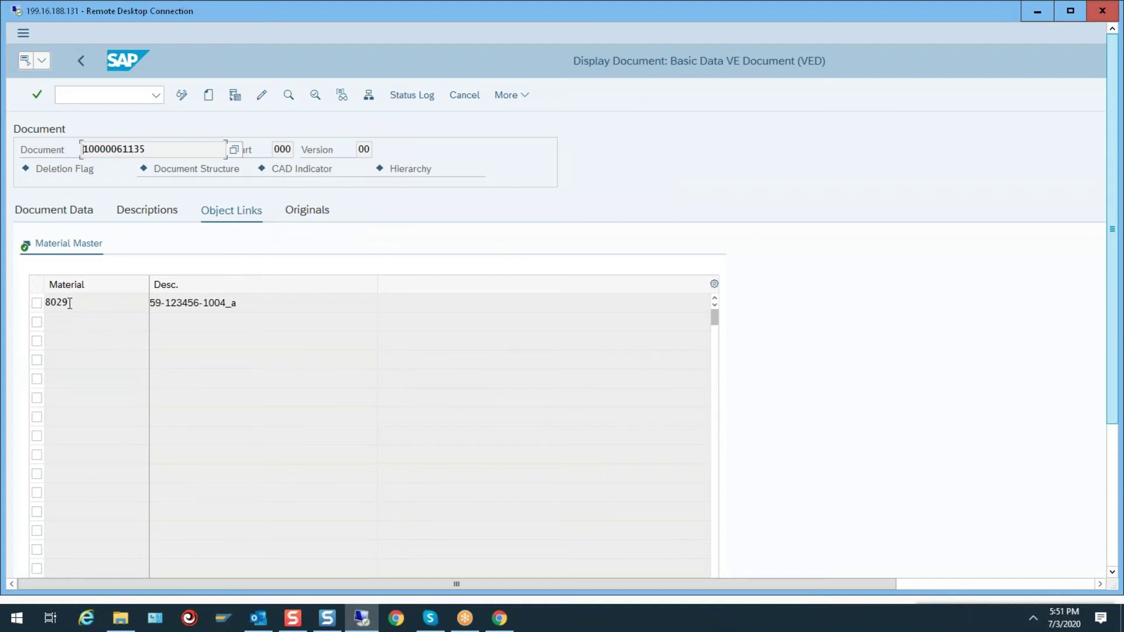
left_click(318, 213)
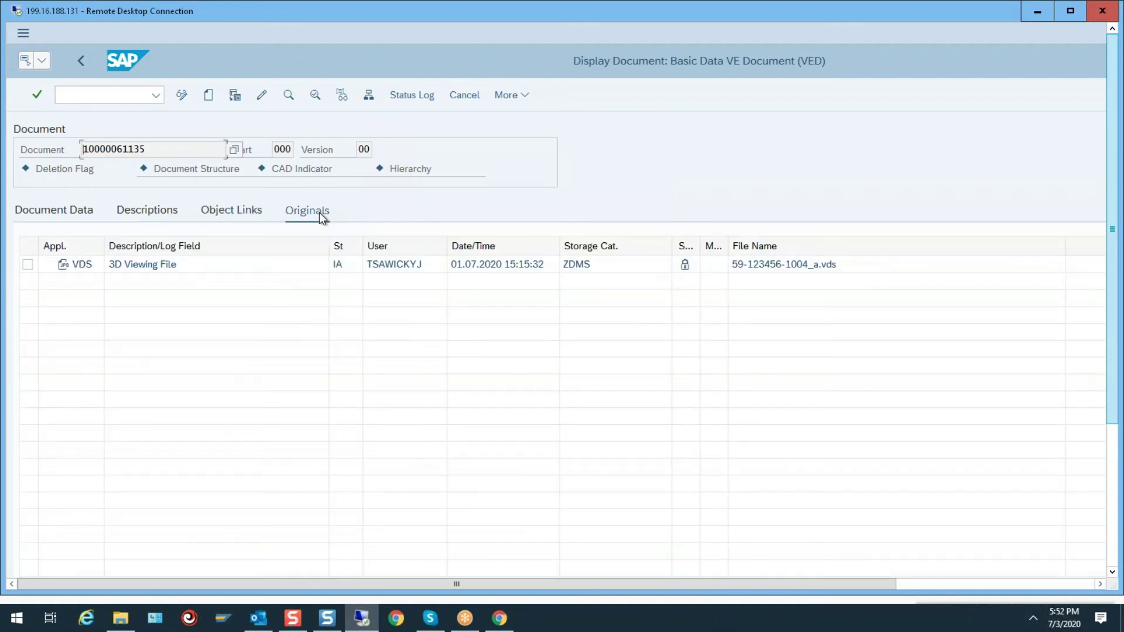
left_click(26, 265)
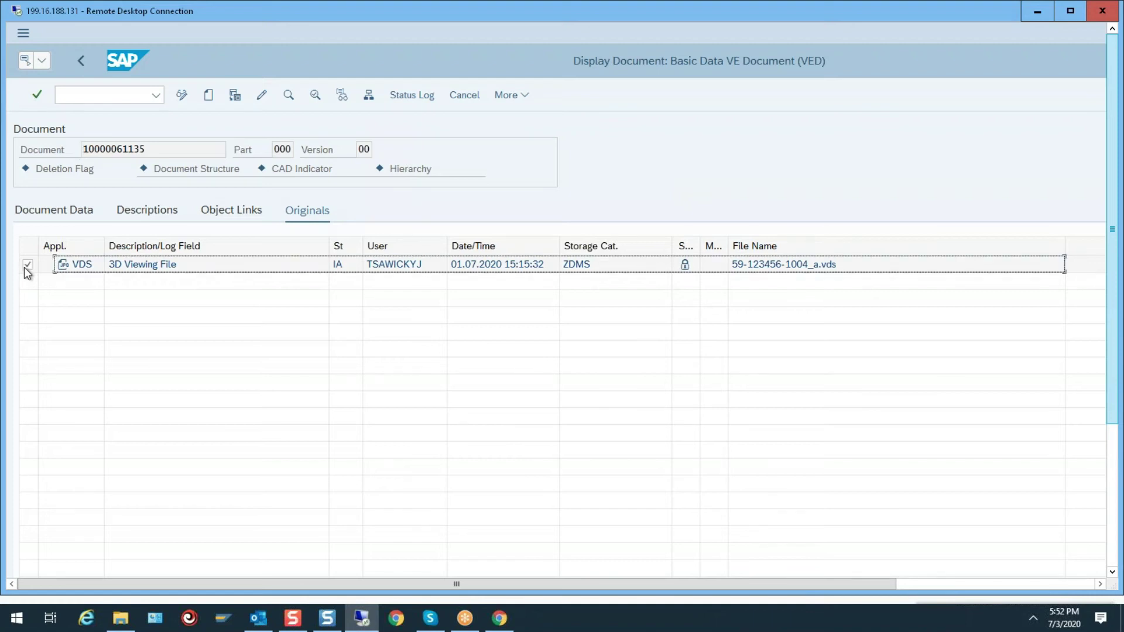
double_click(63, 266)
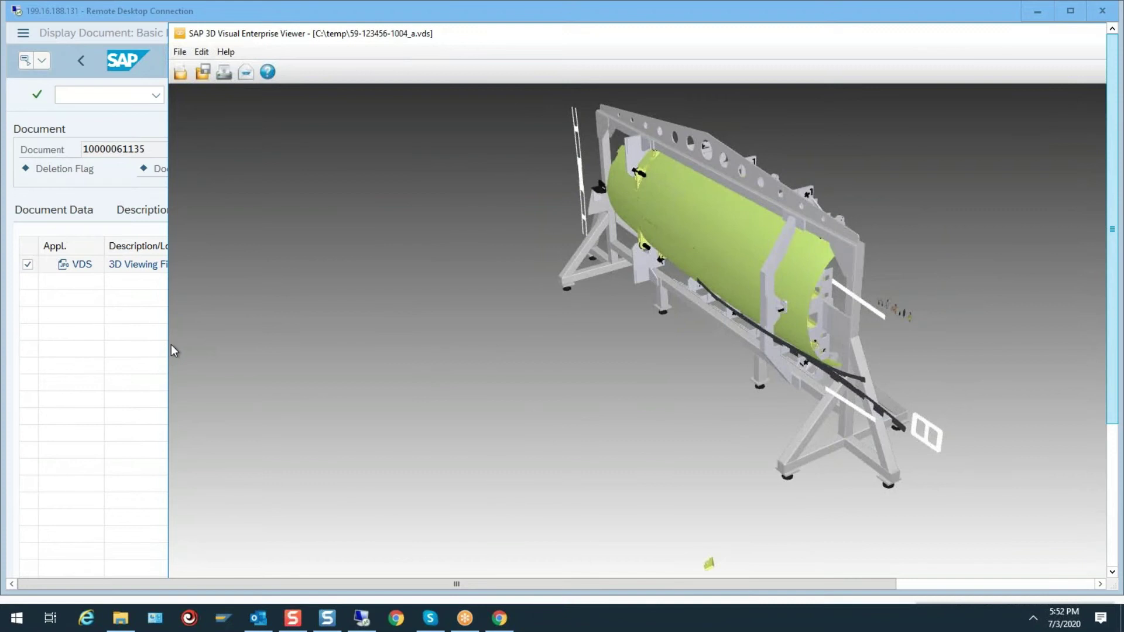
left_click(549, 36)
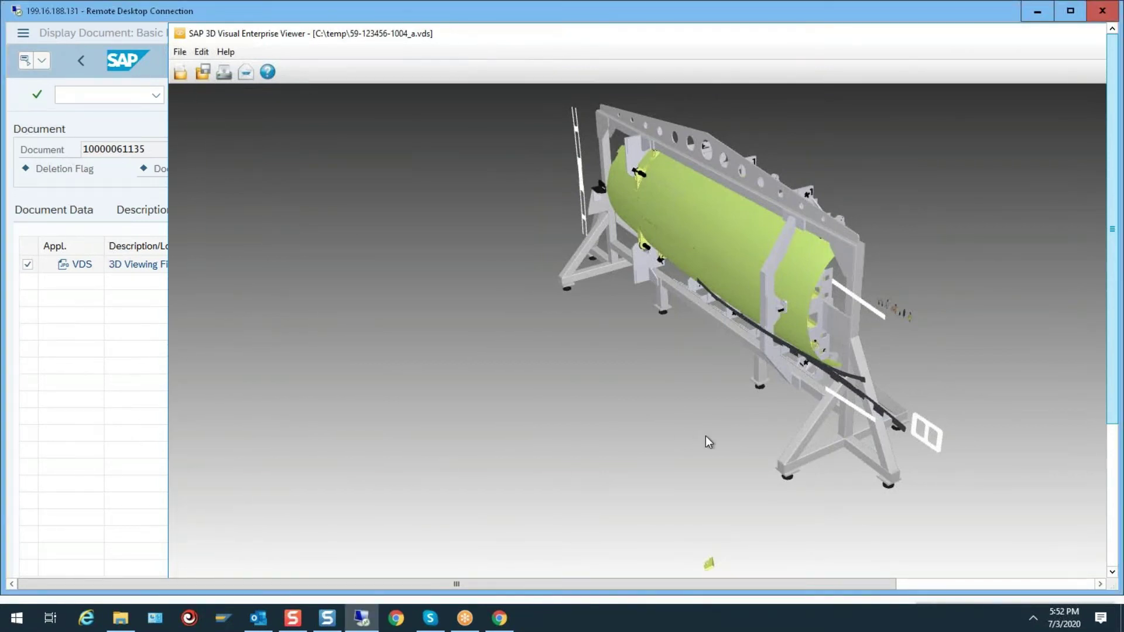
left_click_drag(734, 390, 502, 421)
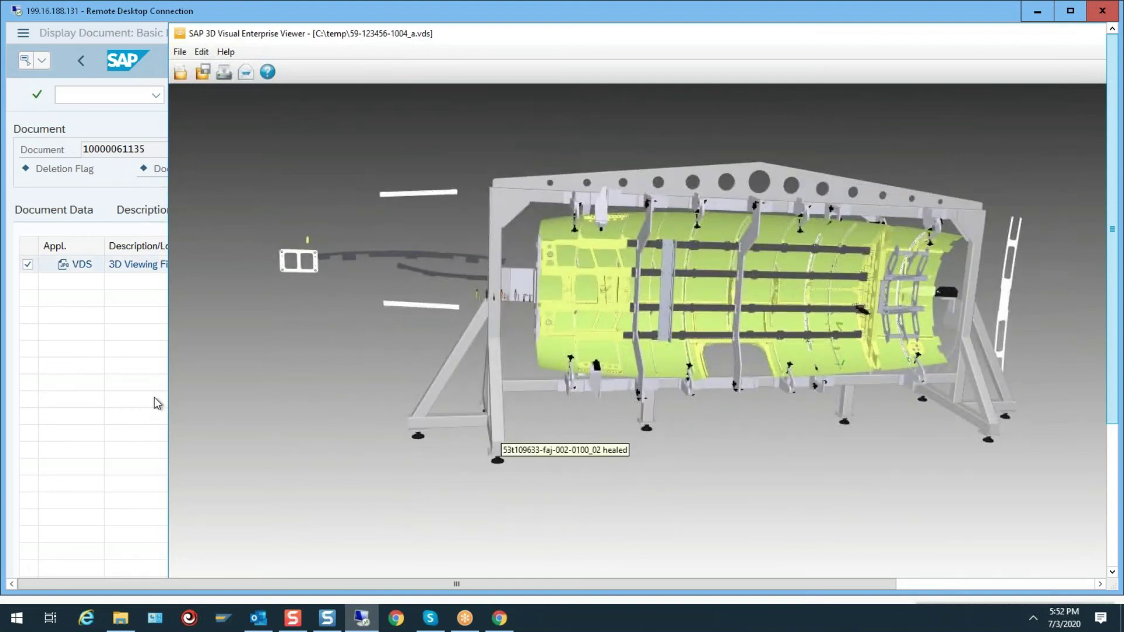
mouse_move(172, 346)
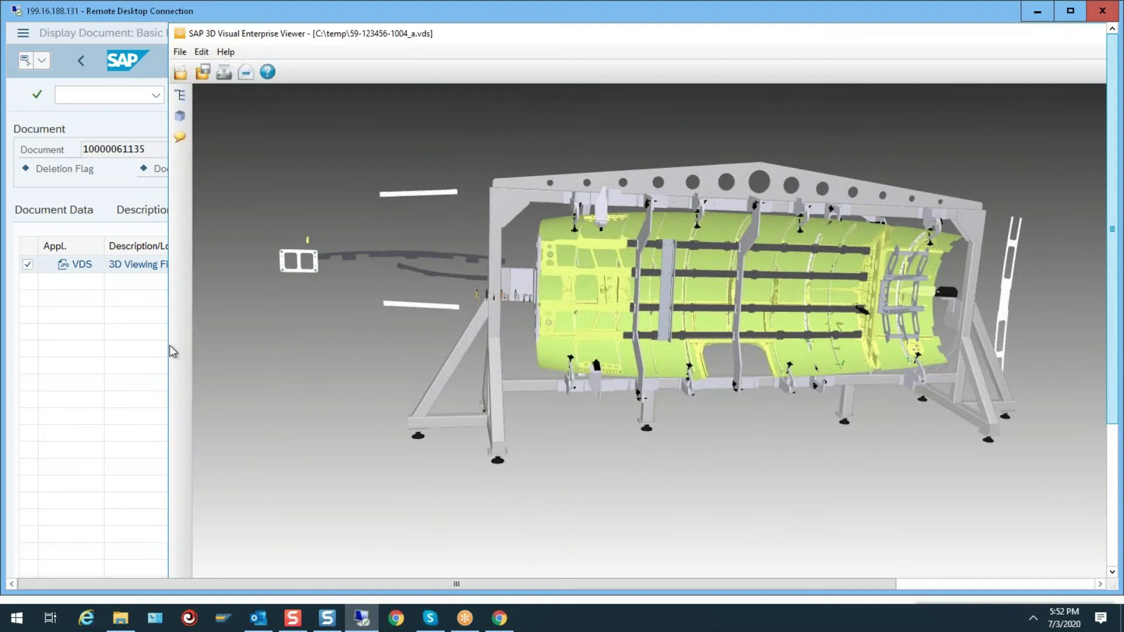
left_click_drag(172, 346, 246, 348)
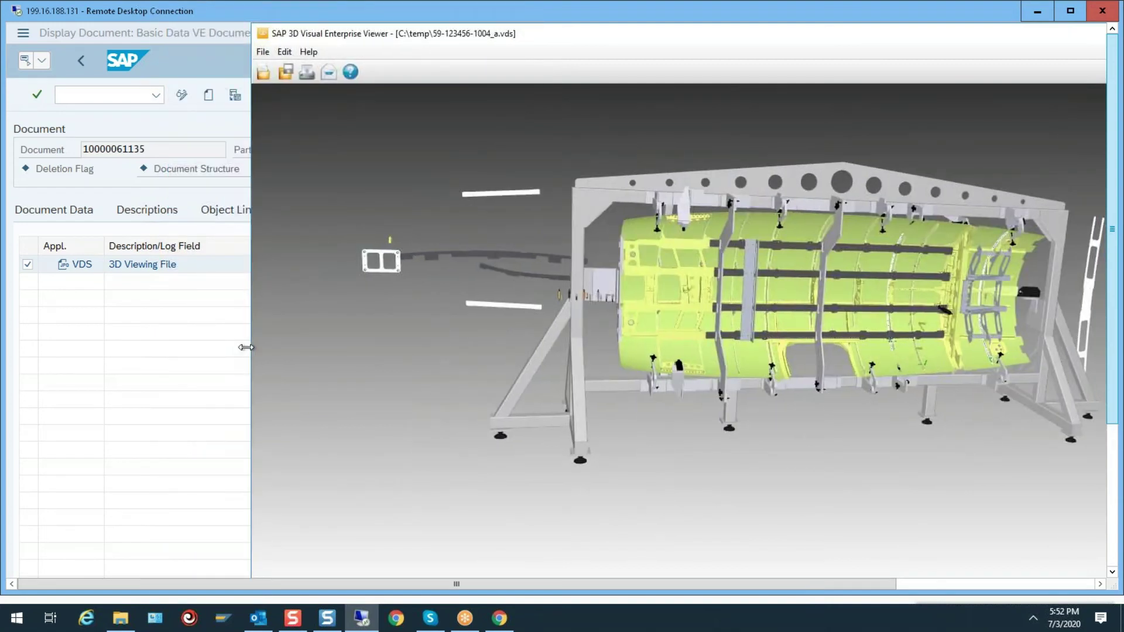
left_click(264, 96)
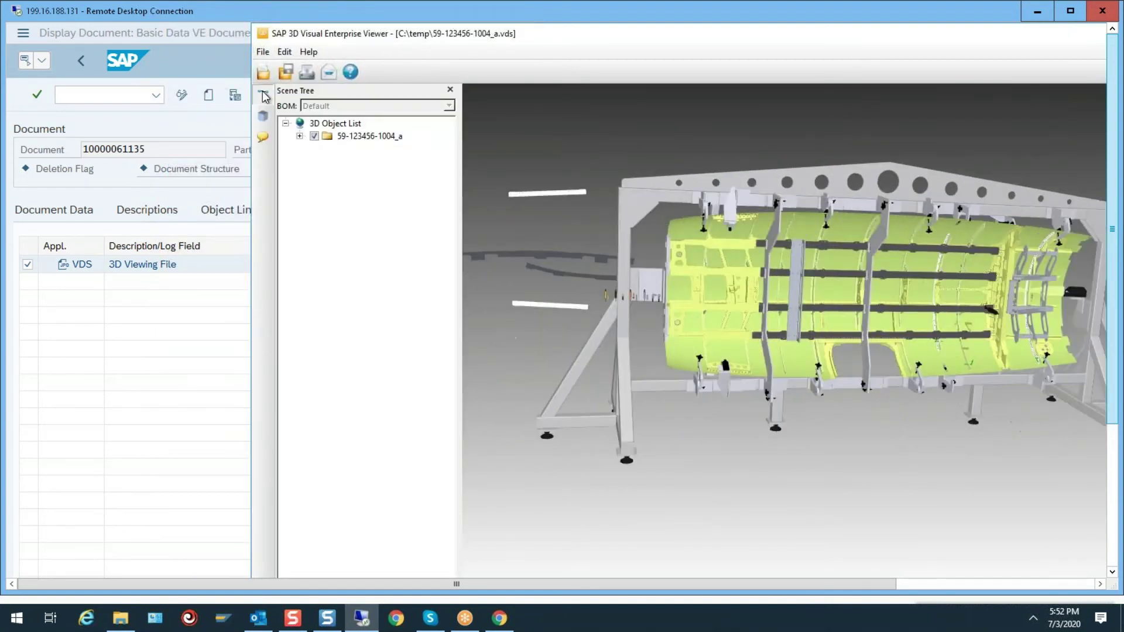
left_click(300, 136)
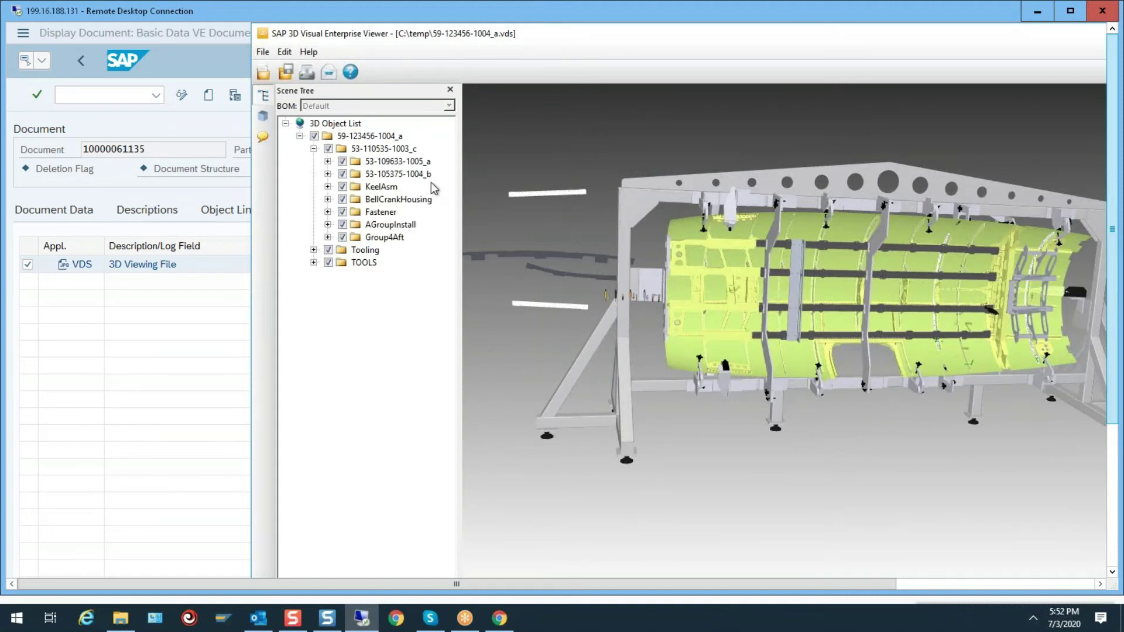
left_click(314, 250)
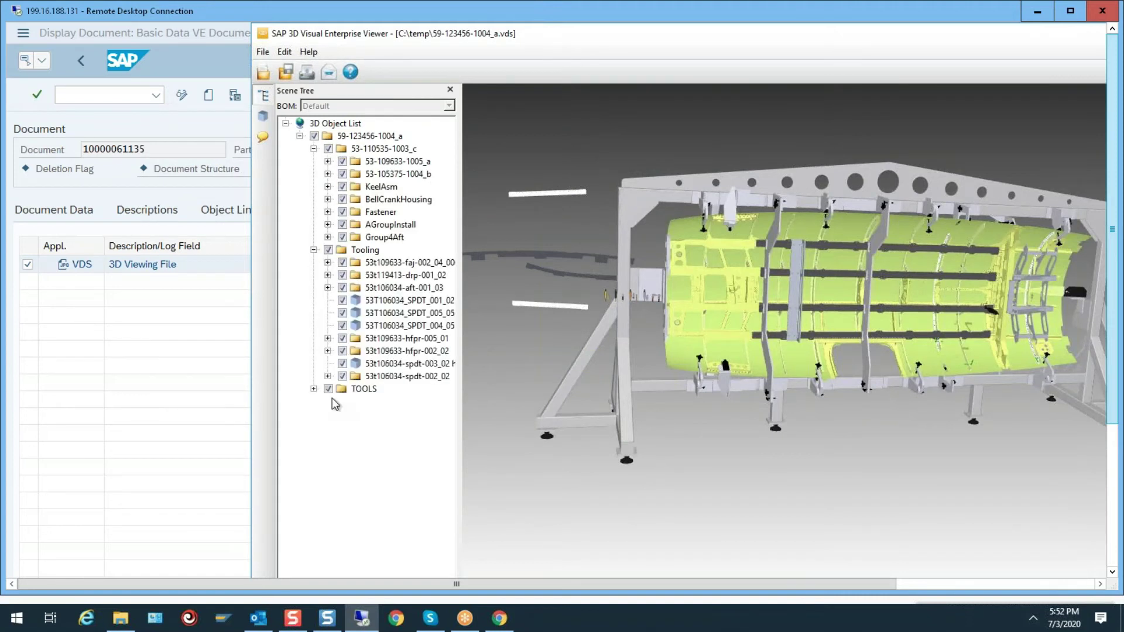
left_click(313, 389)
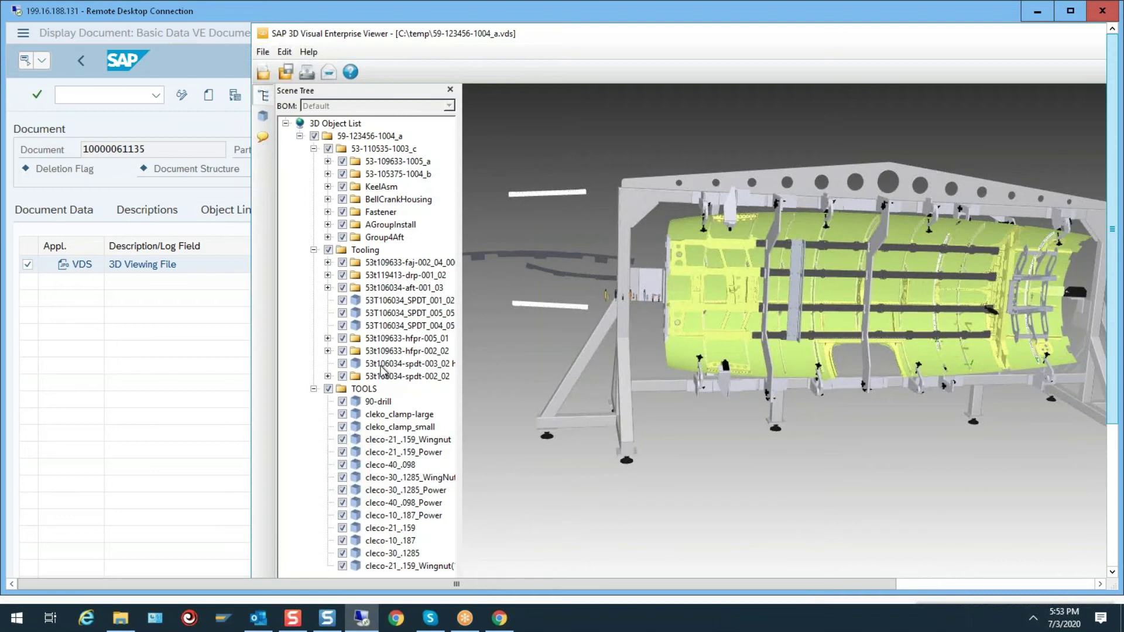
left_click(263, 54)
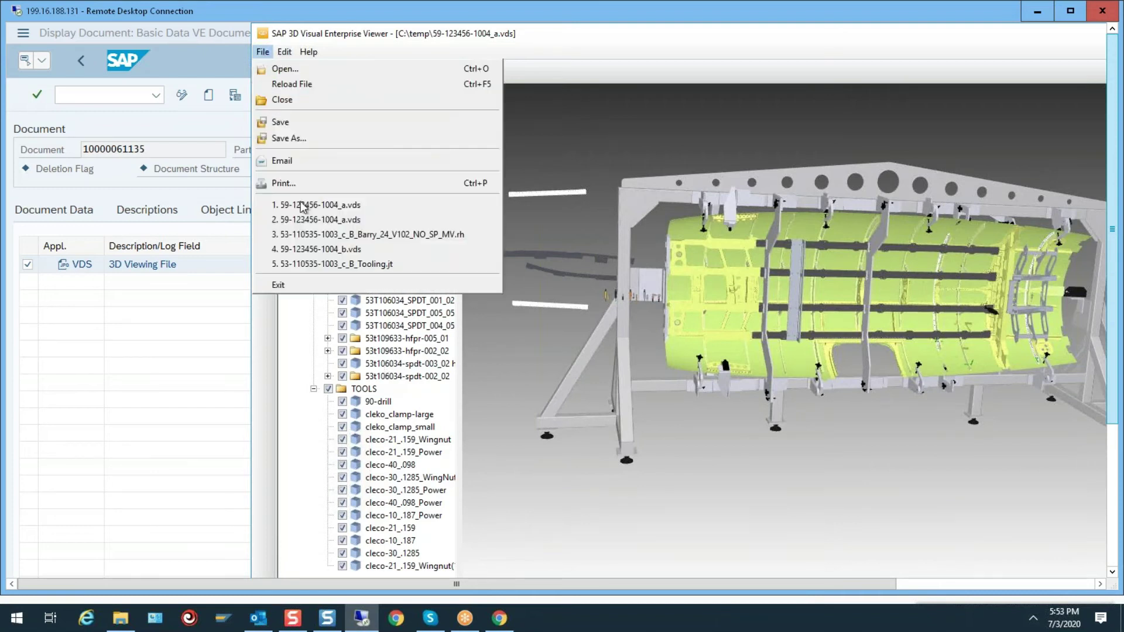
left_click(301, 284)
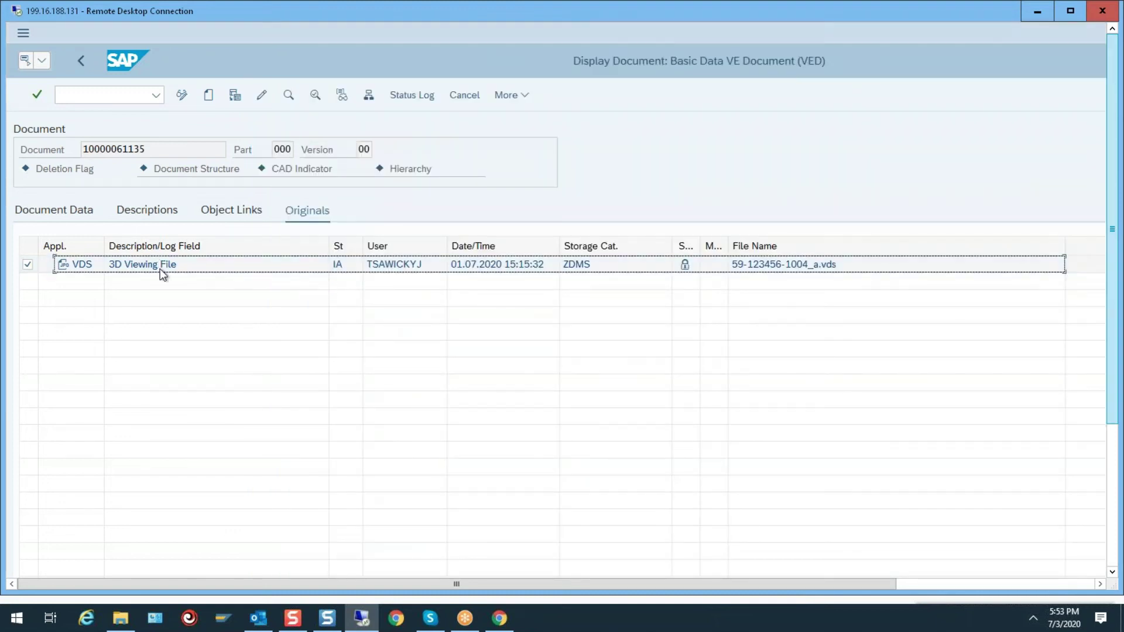
Step: Leave the document display and start planning scope management with transaction /nvmp_maintain
left_click(155, 95)
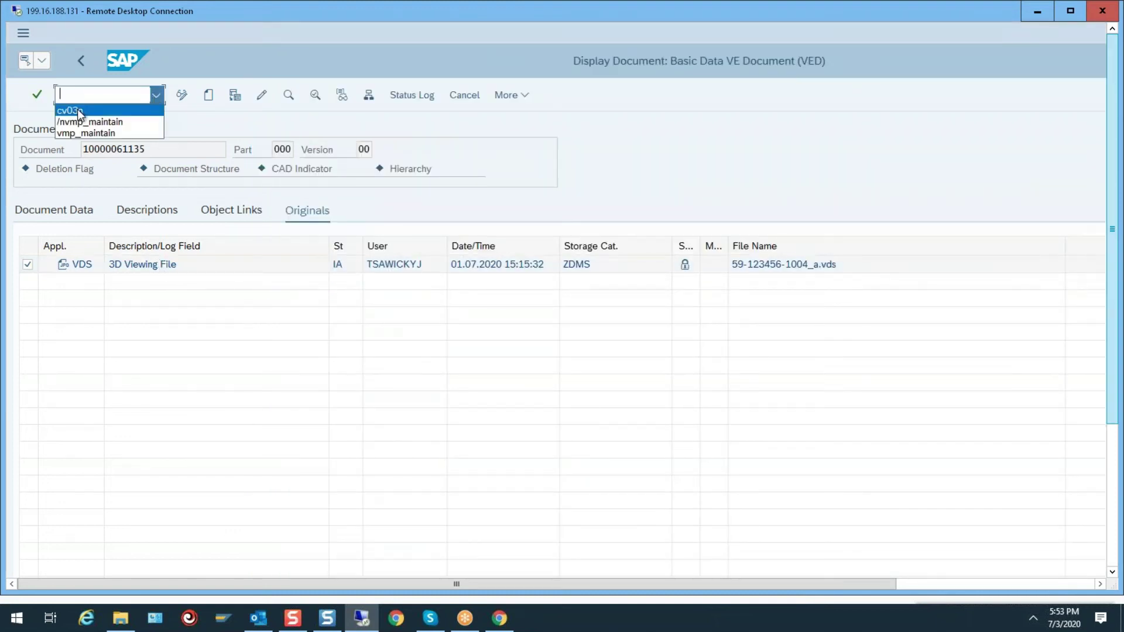
left_click(90, 121)
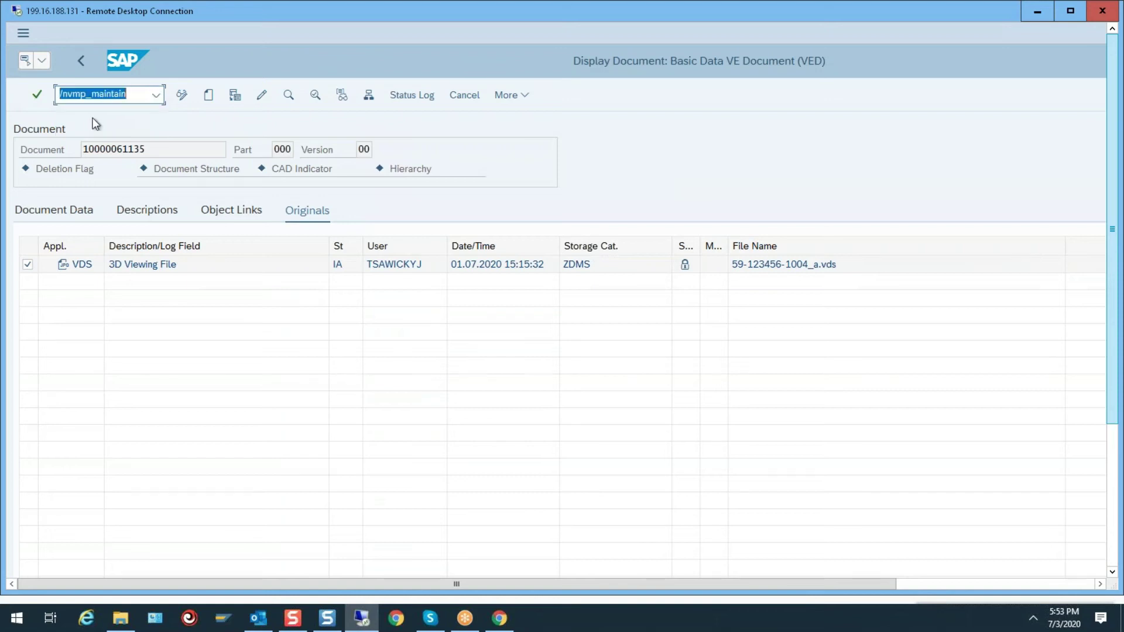
left_click(140, 93)
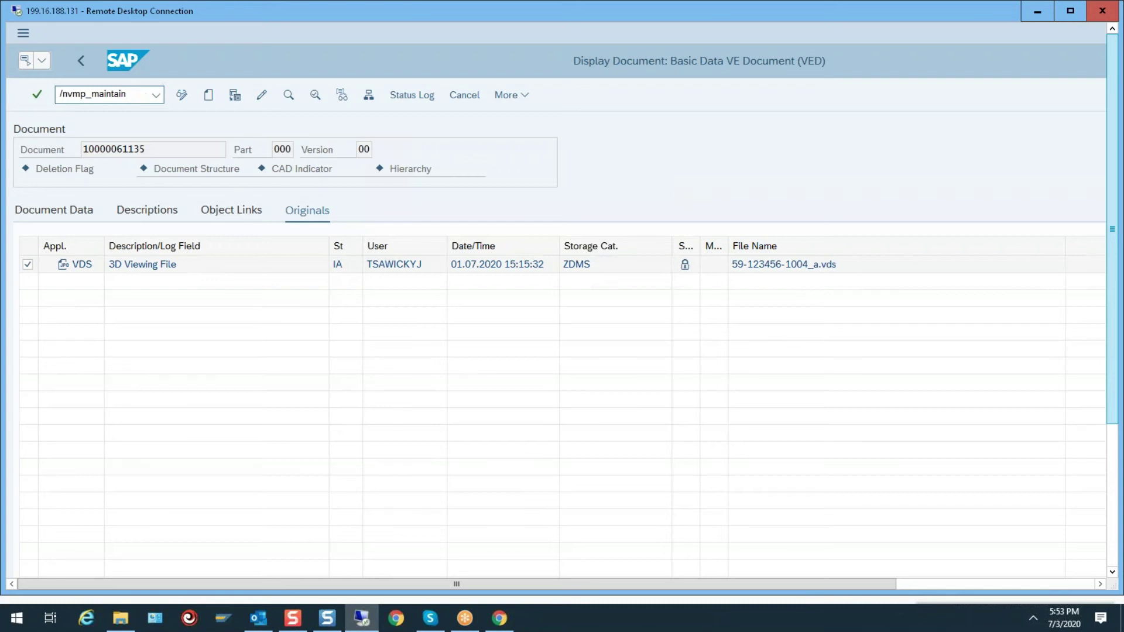
key("Return")
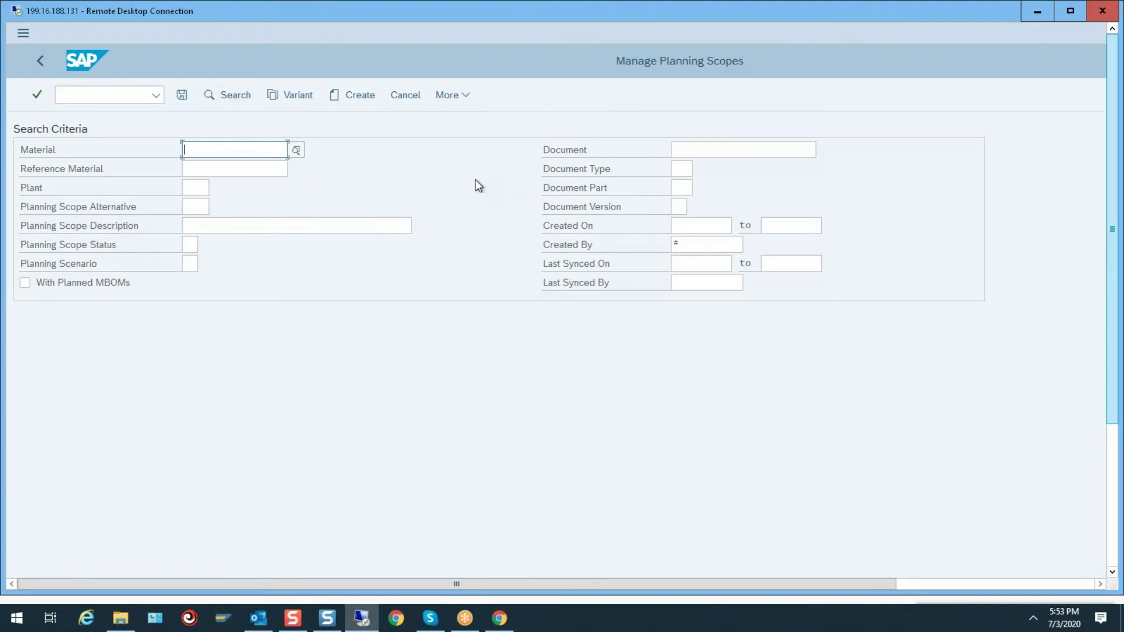
Step: Search the planning scopes for material 8029 and start planning for its alternative 0001
type("8029")
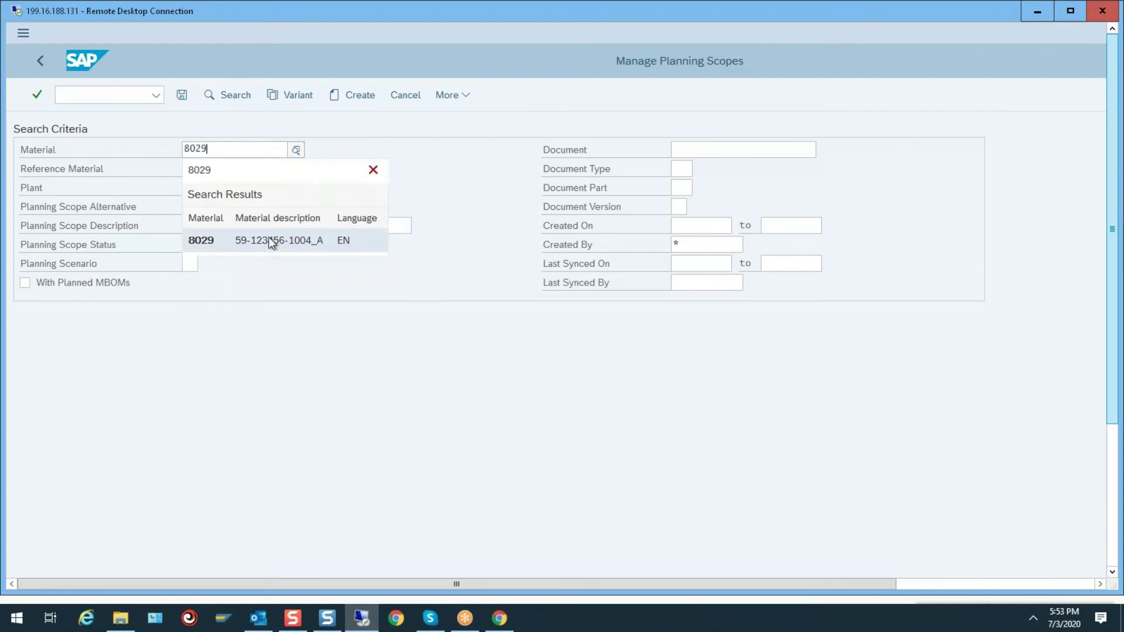
left_click(269, 238)
left_click(237, 97)
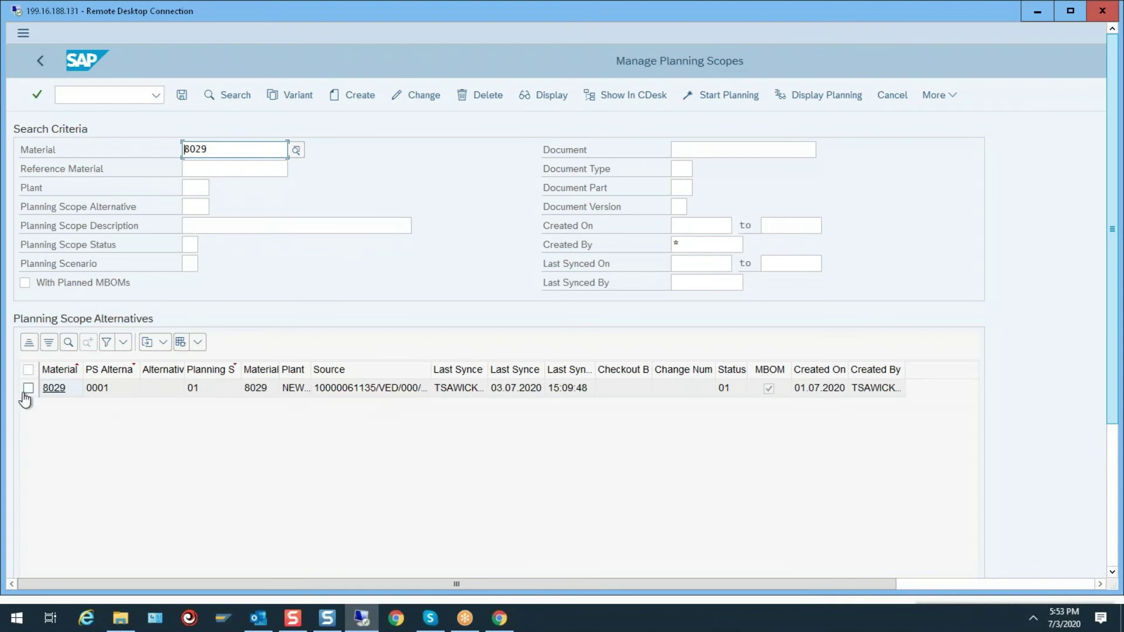
left_click(29, 389)
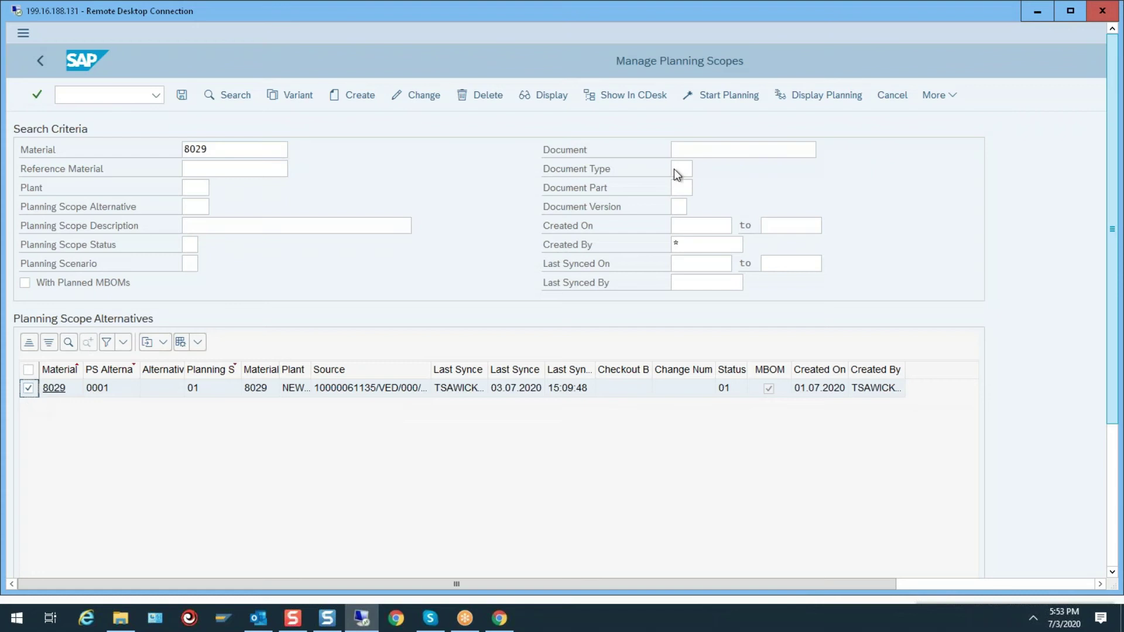
left_click(730, 98)
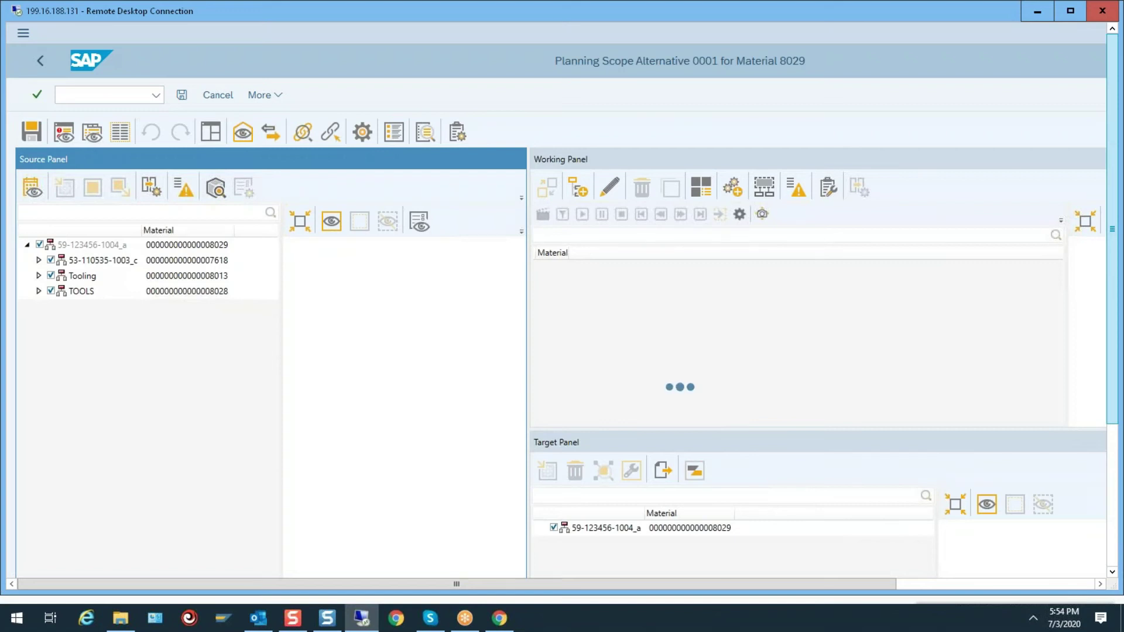
scroll(1114, 198, "down", 1)
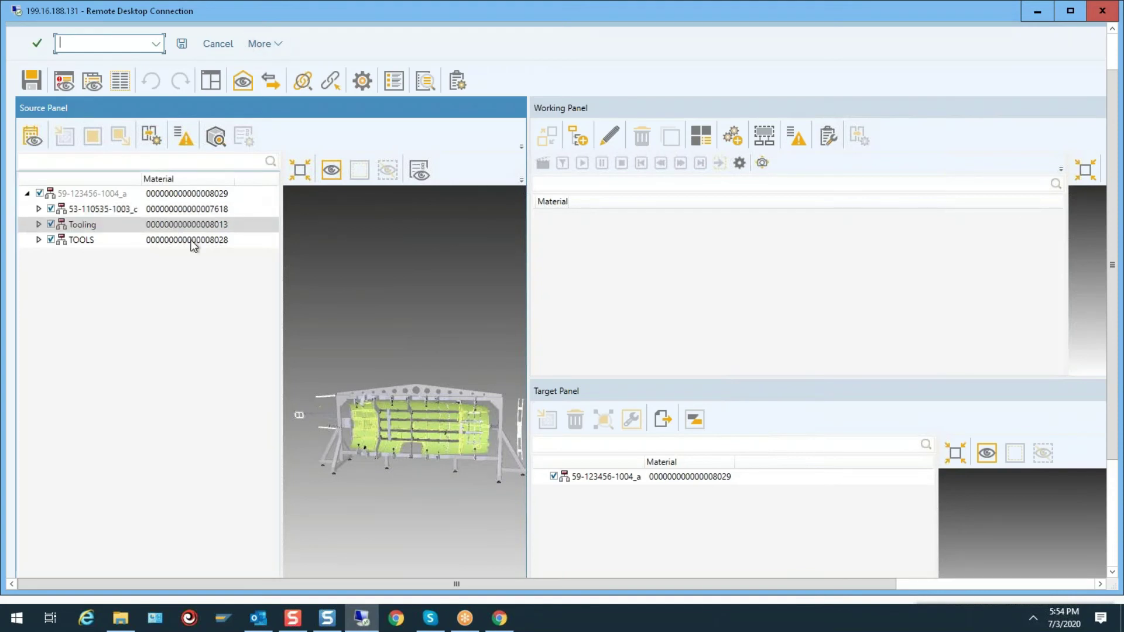
left_click(646, 111)
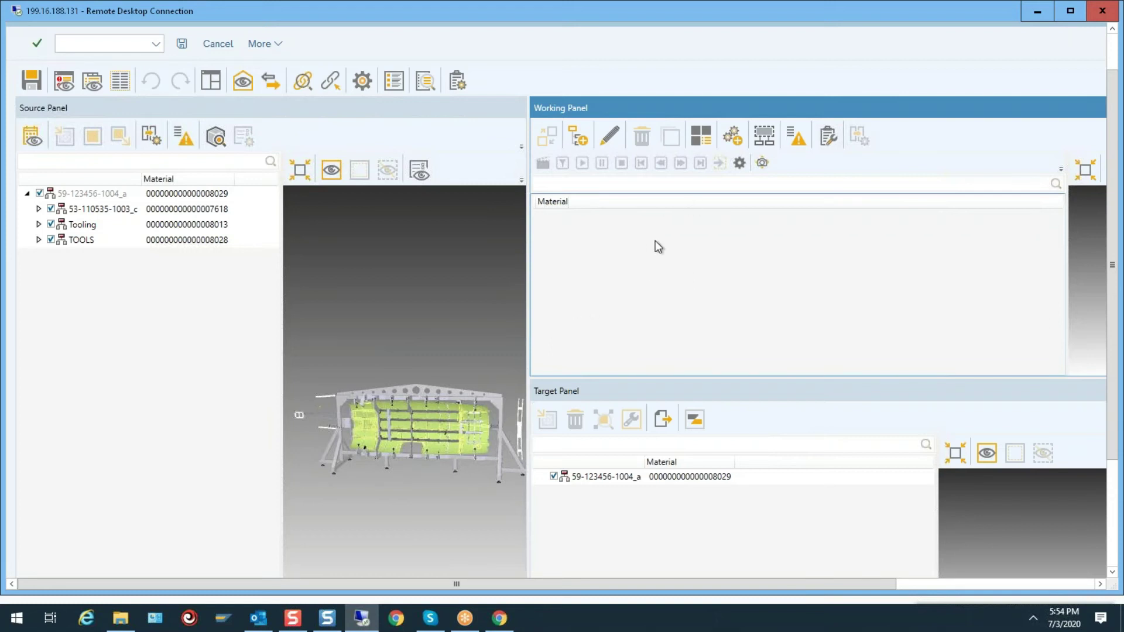
left_click(664, 389)
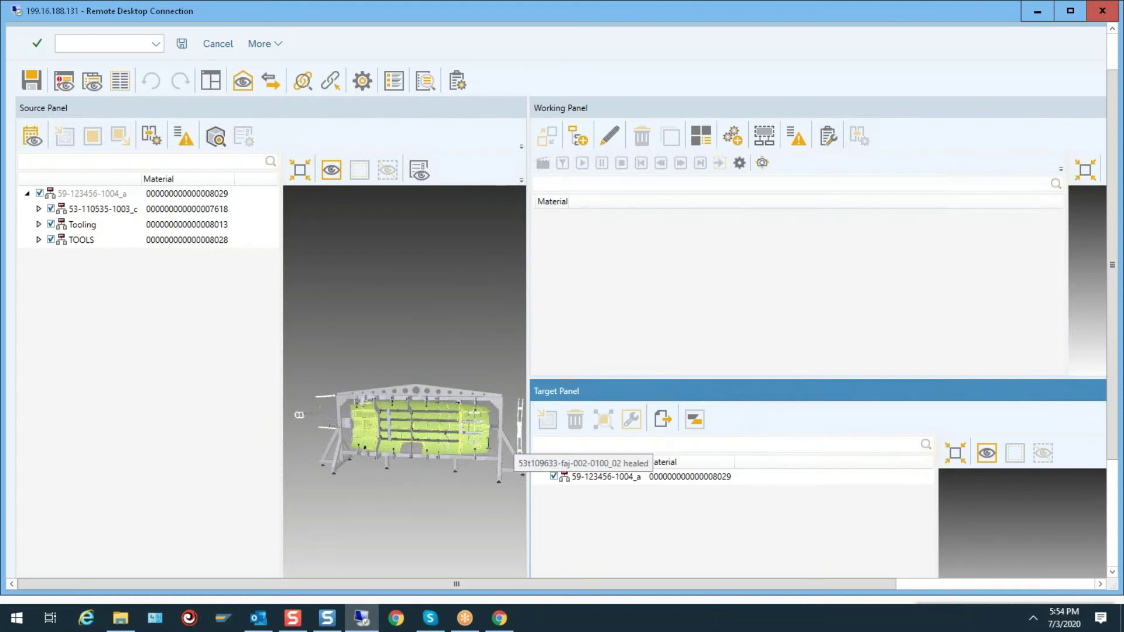
left_click(65, 196)
left_click(592, 479)
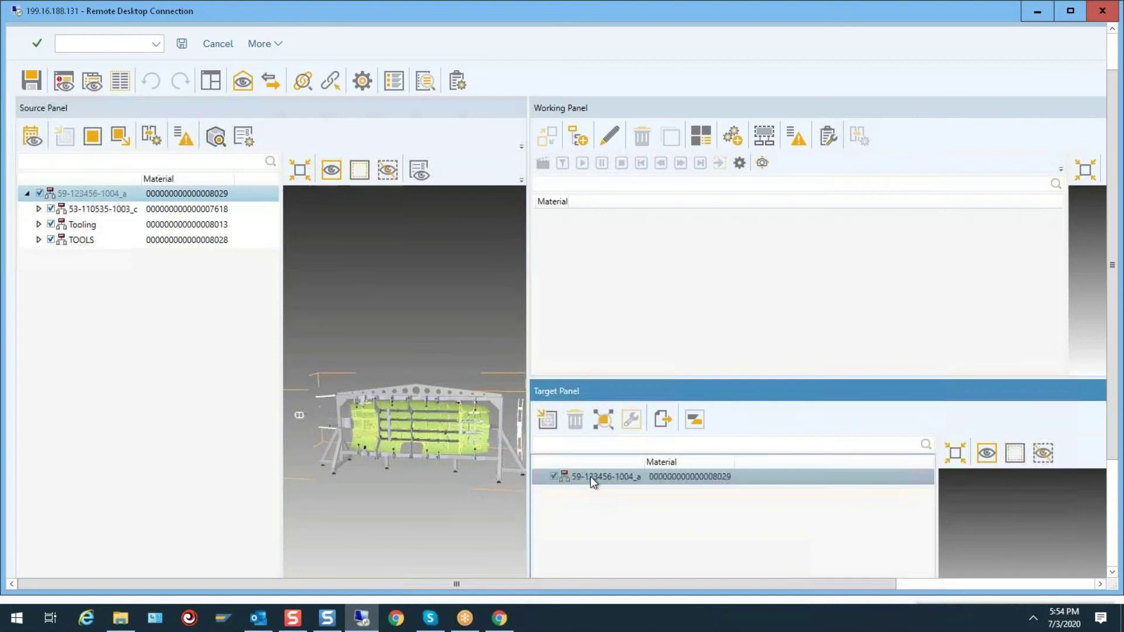
left_click(546, 425)
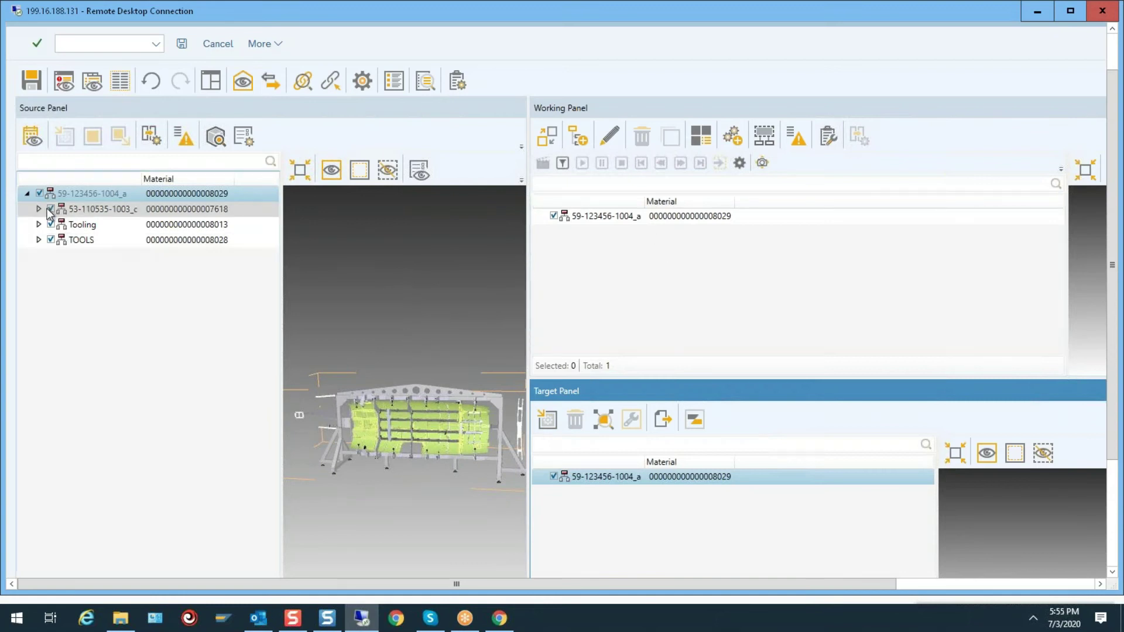
left_click(60, 160)
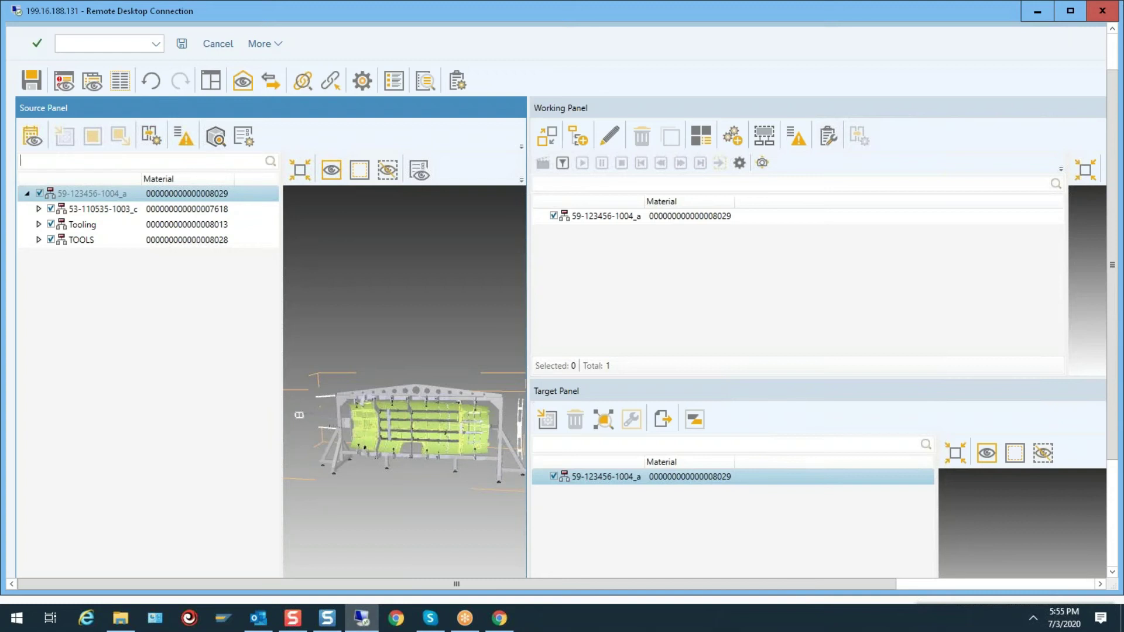
type("53-105772-2004_a")
key("Return")
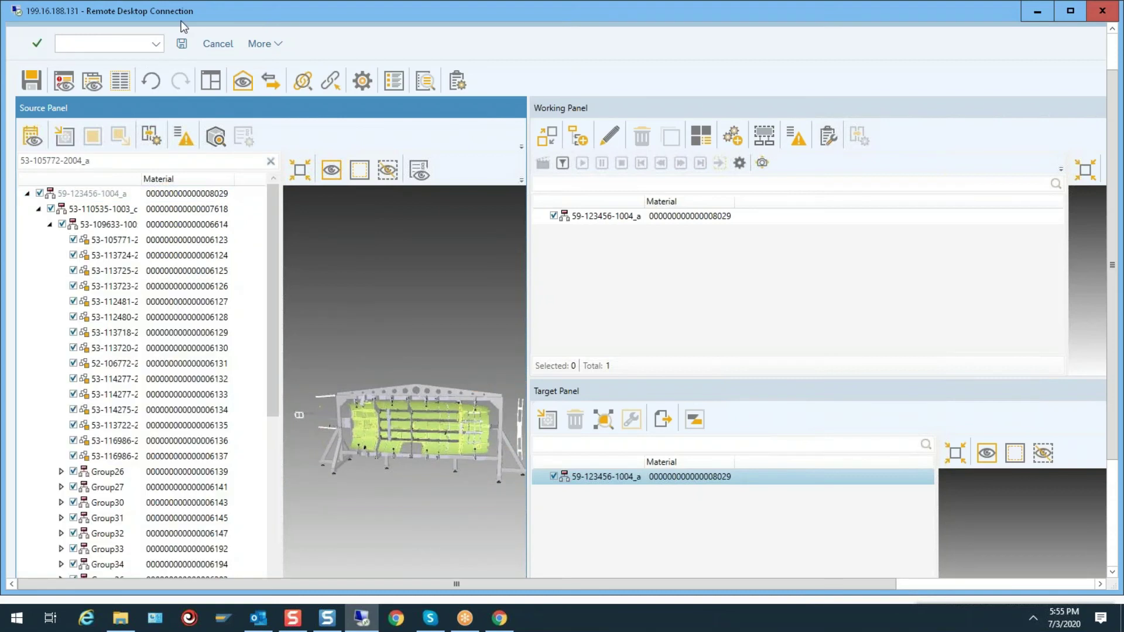
left_click_drag(271, 295, 272, 478)
left_click(145, 146)
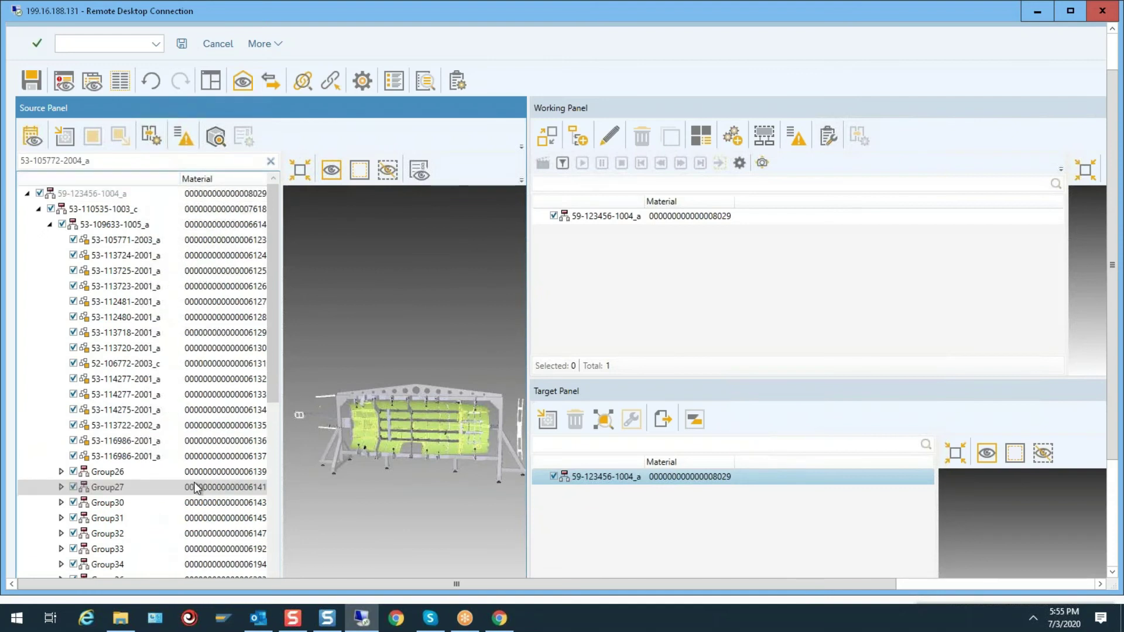
scroll(211, 474, "down", 7)
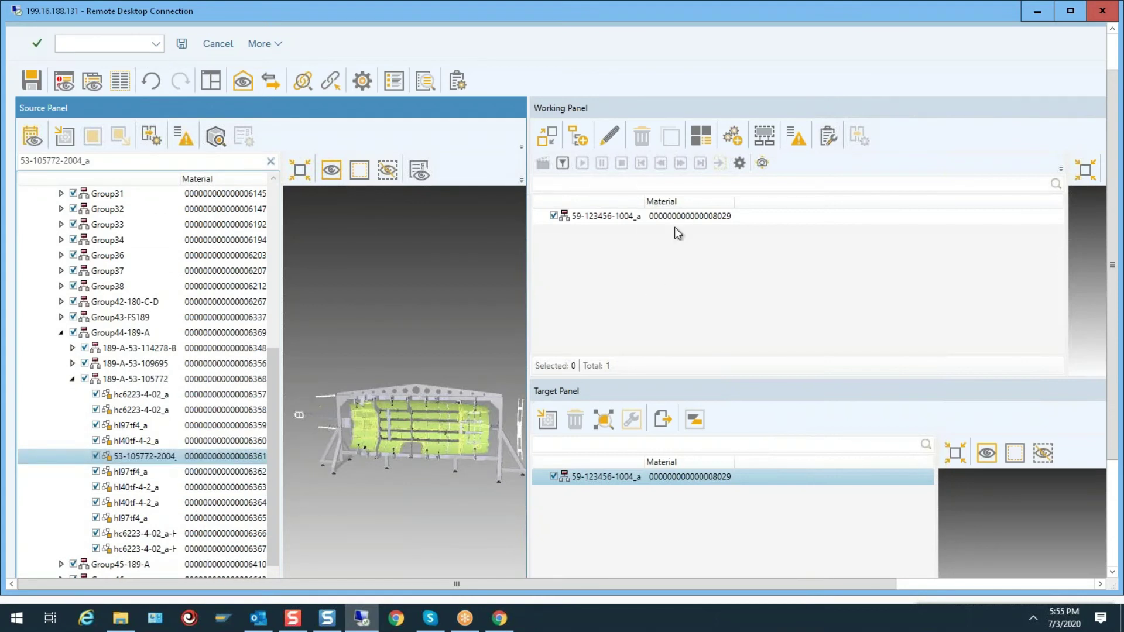
left_click_drag(675, 228, 675, 230)
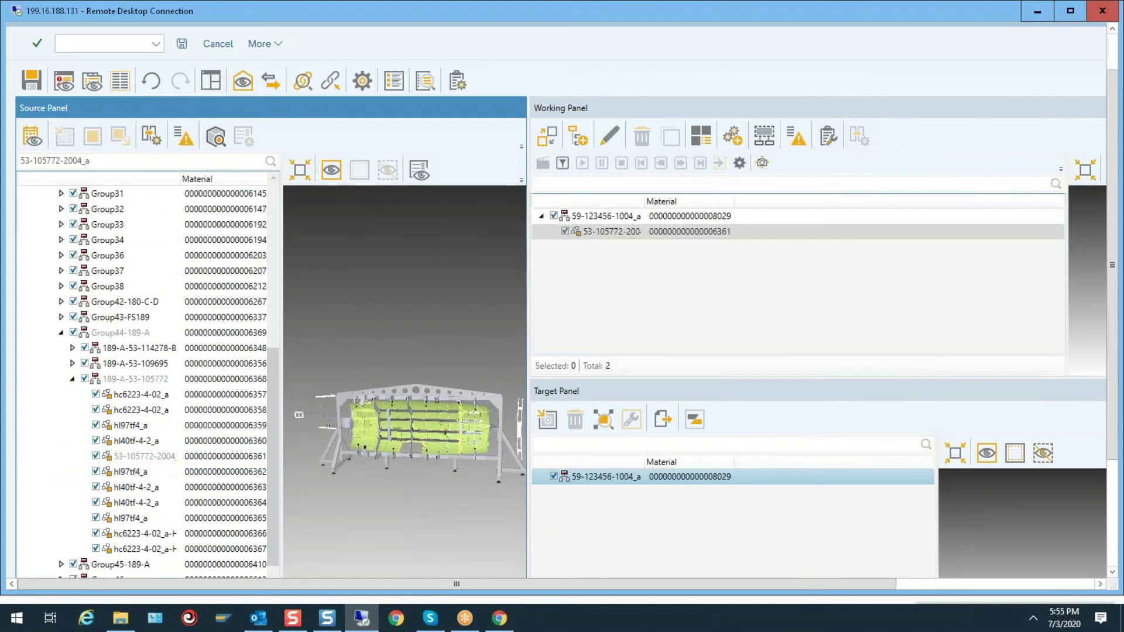
left_click(93, 161)
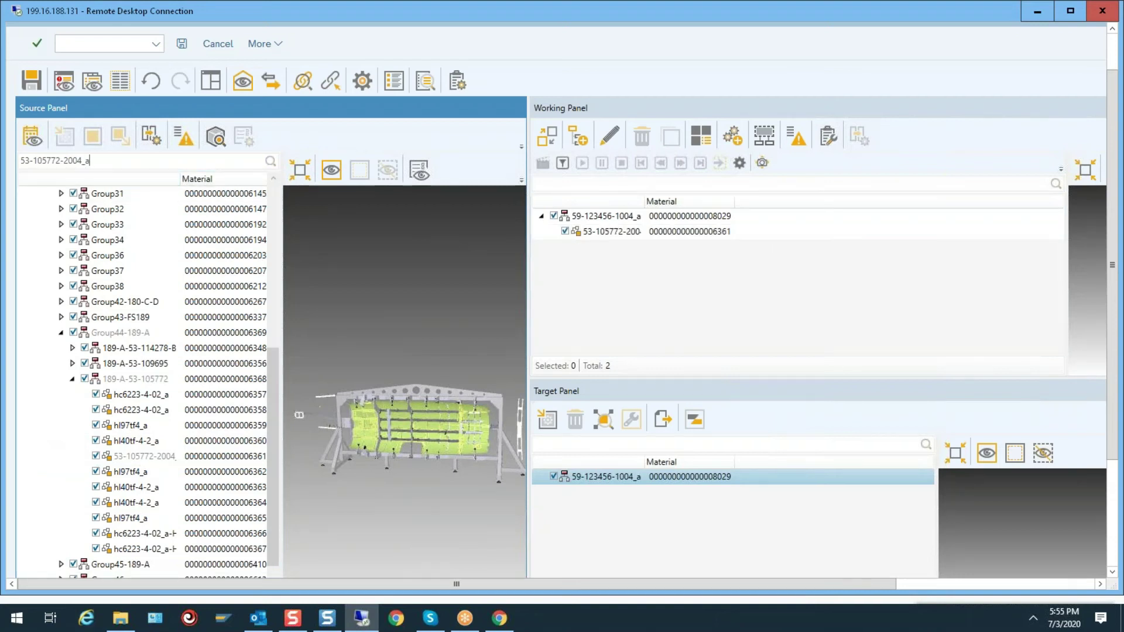
key("BackSpace")
key("BackSpace")
key("BackSpace")
key("BackSpace")
key("BackSpace")
key("BackSpace")
key("BackSpace")
type("3-2004_a")
key("Return")
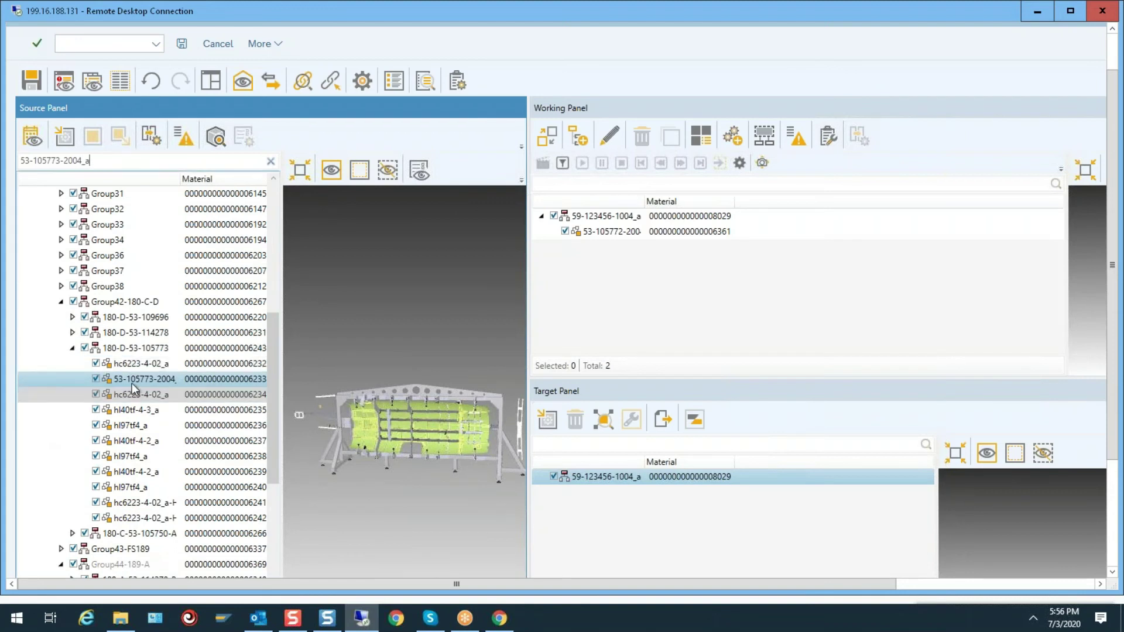
left_click_drag(134, 380, 649, 255)
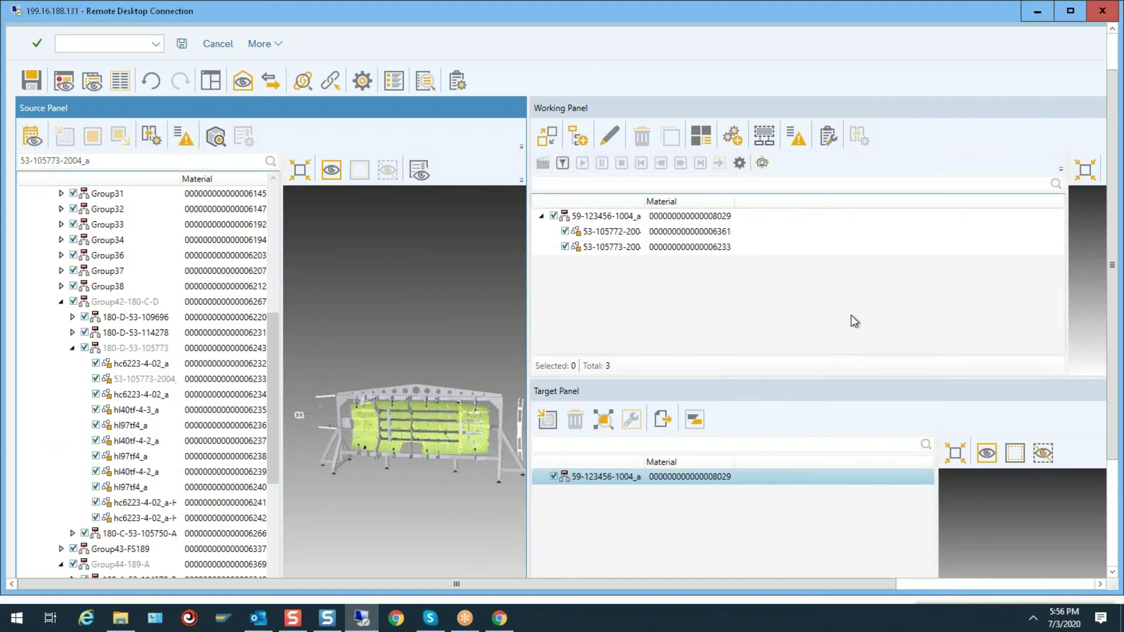
left_click(625, 220)
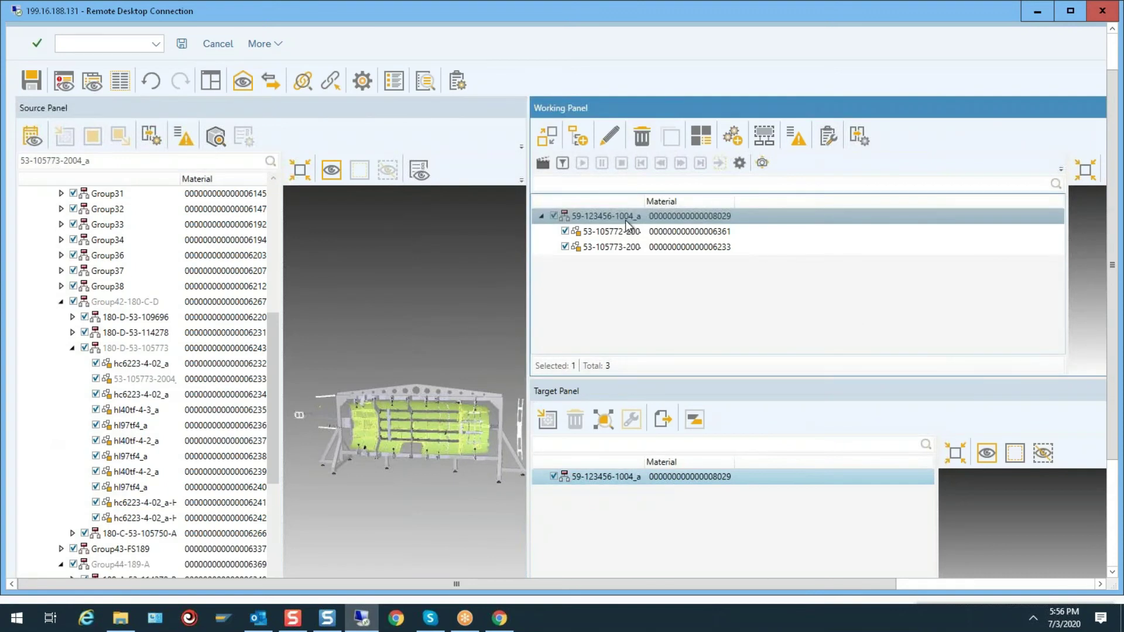
left_click(742, 136)
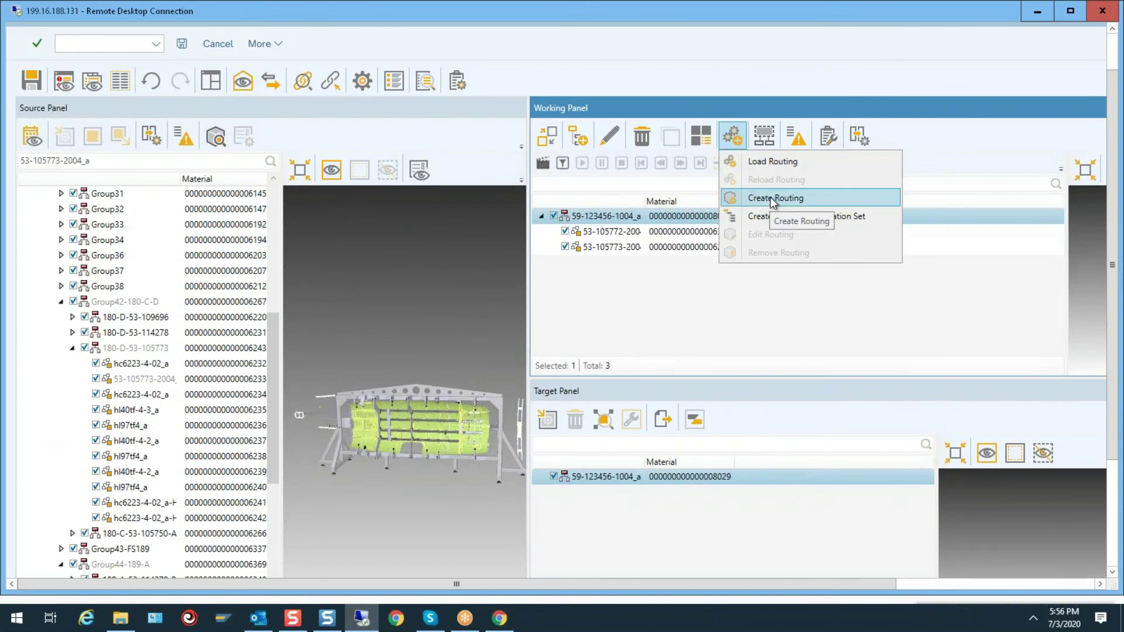
left_click(766, 163)
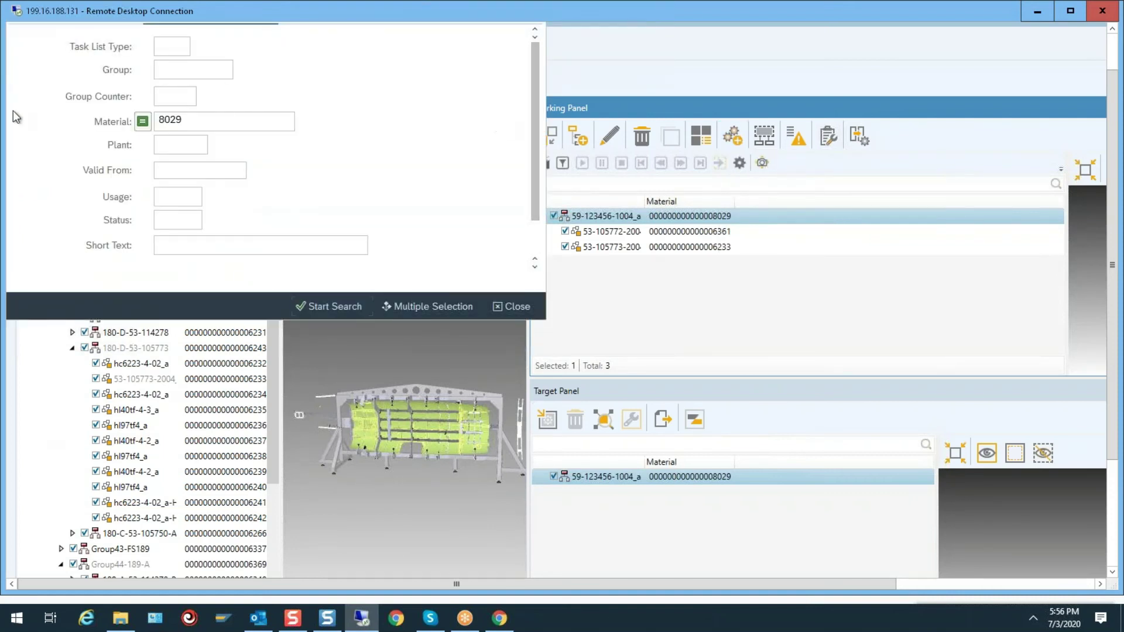
left_click(166, 45)
type("N")
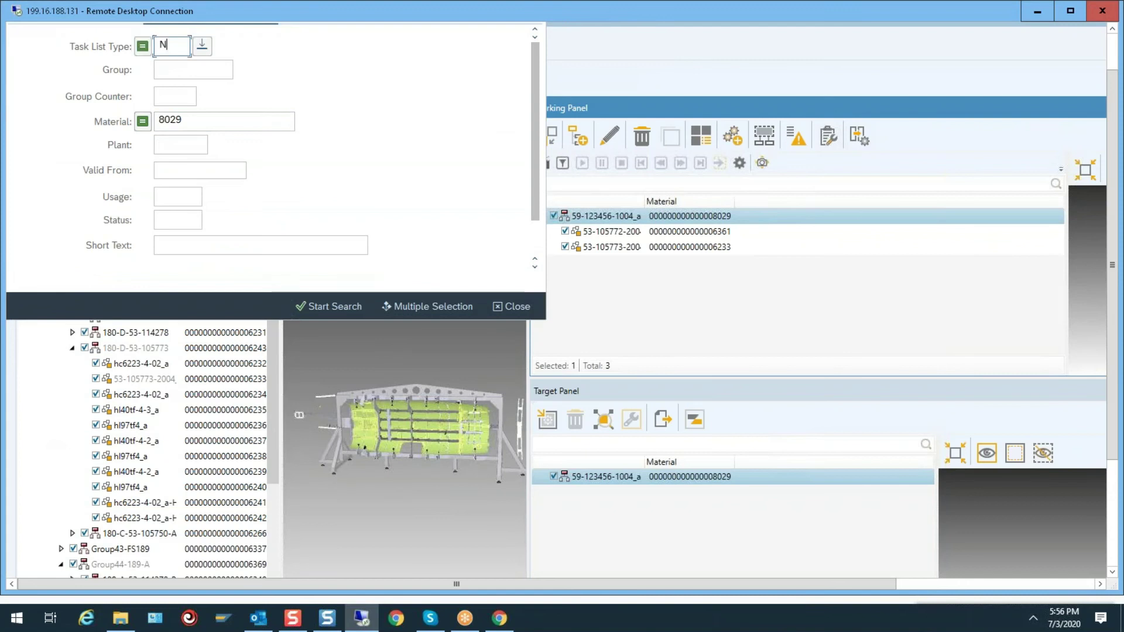
left_click(323, 306)
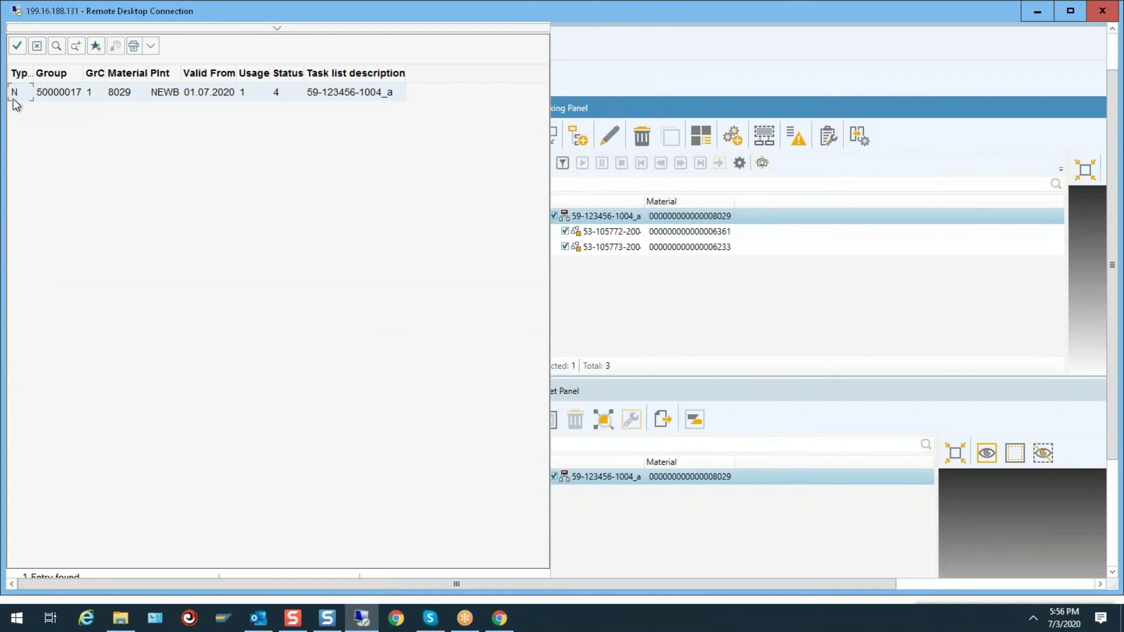
double_click(20, 94)
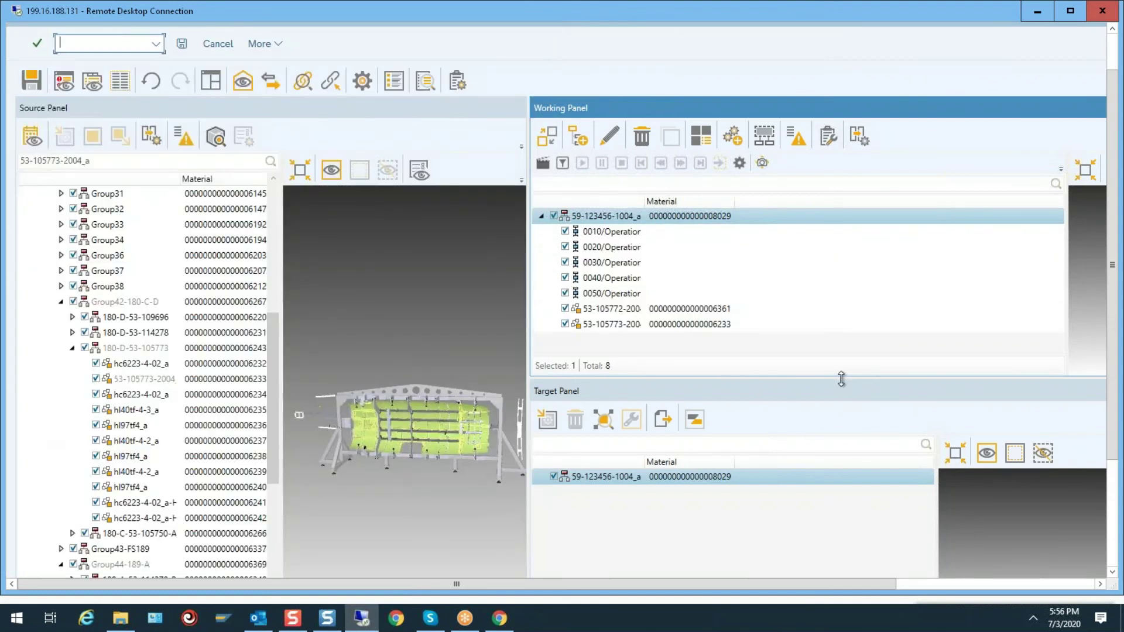
Step: Enlarge the working area and allocate part 53-105772 to operation 0010 and part 53-105773 to operation 0020
left_click_drag(841, 379, 843, 410)
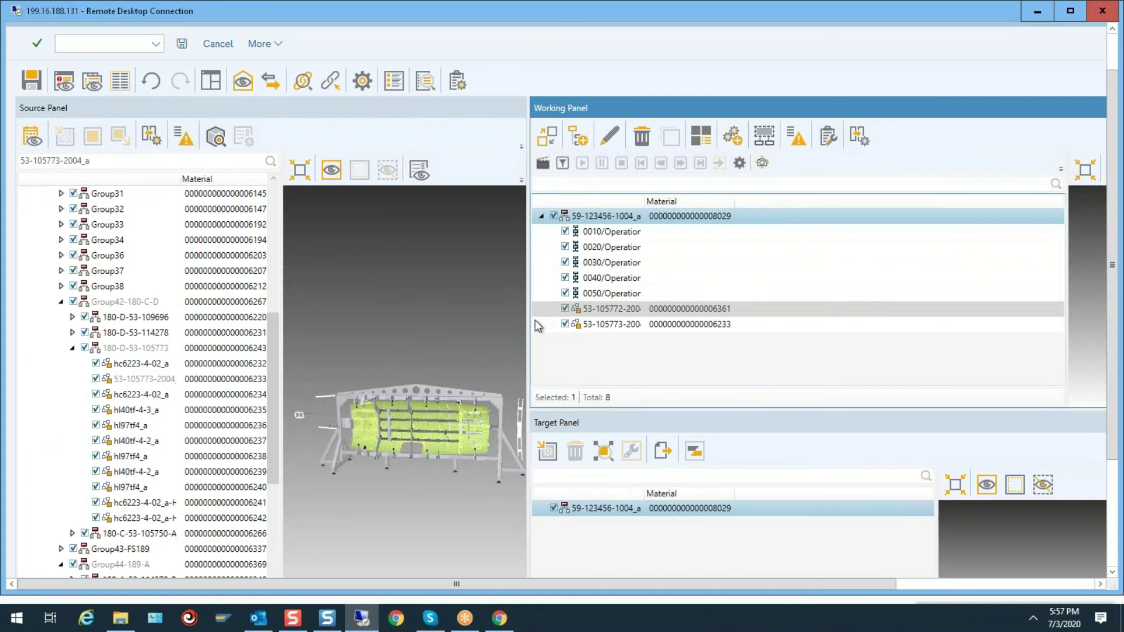
left_click(614, 314)
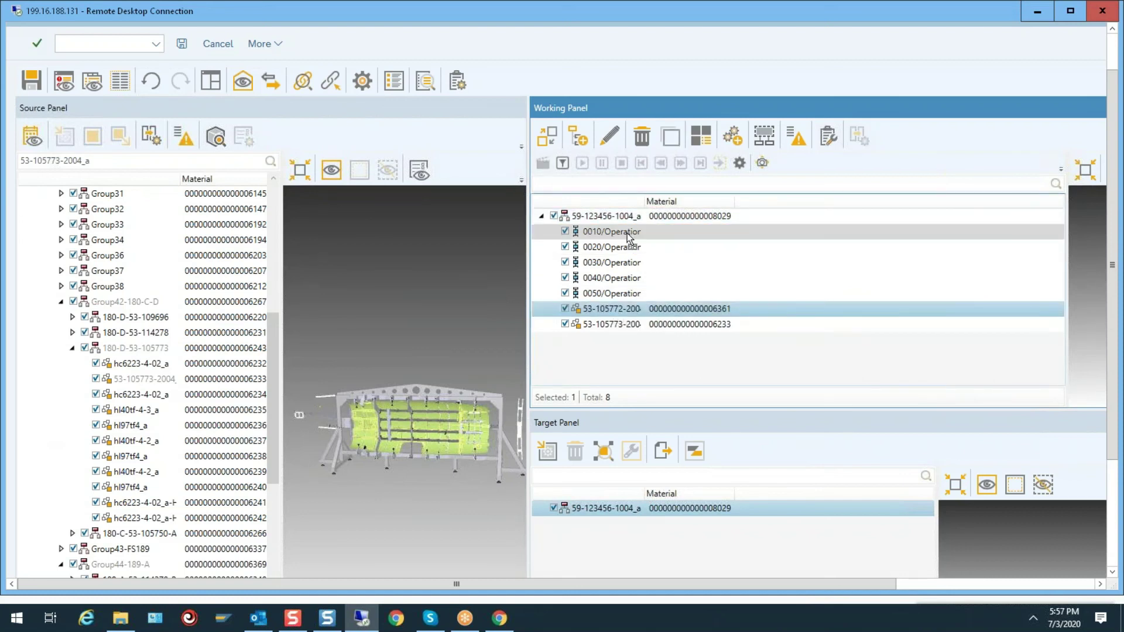
left_click_drag(613, 314, 627, 234)
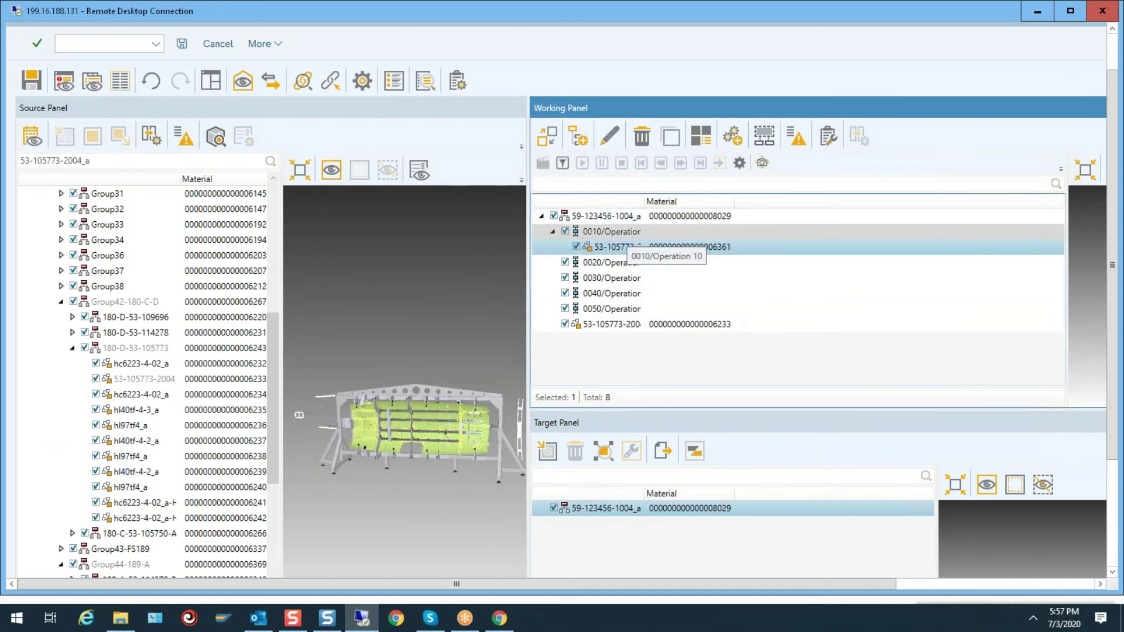
left_click(615, 325)
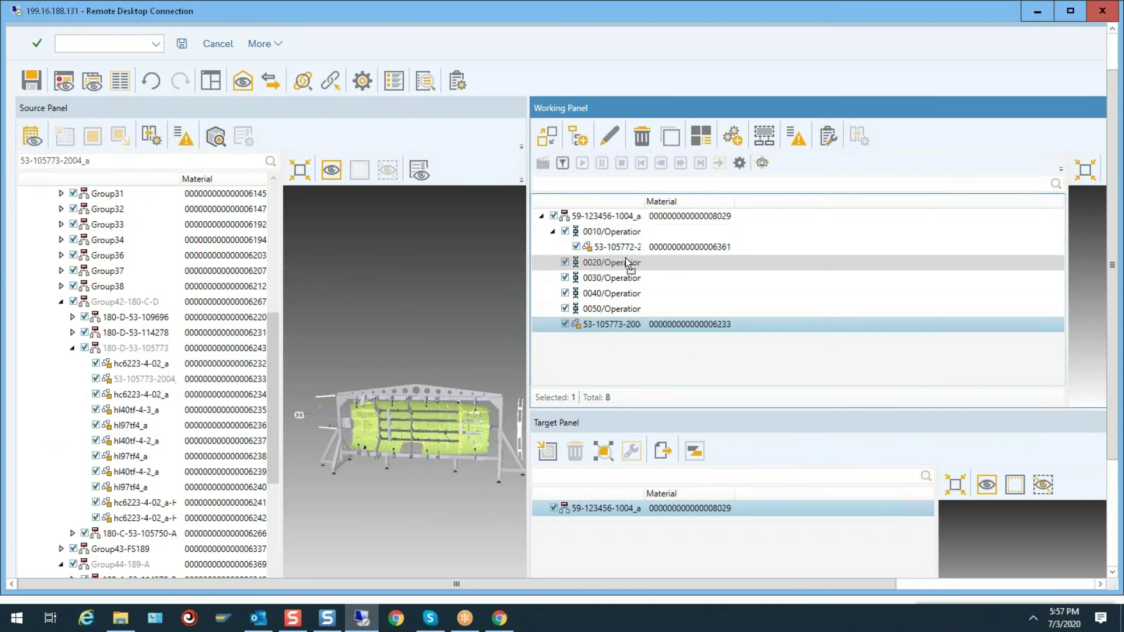
left_click_drag(628, 267, 628, 265)
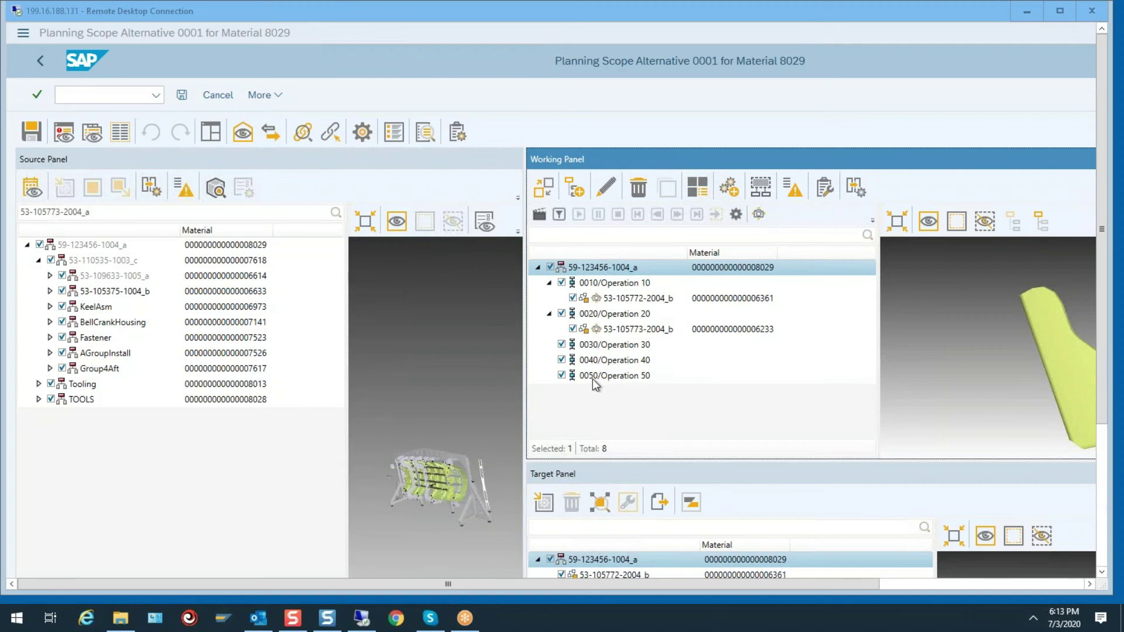
left_click(612, 283)
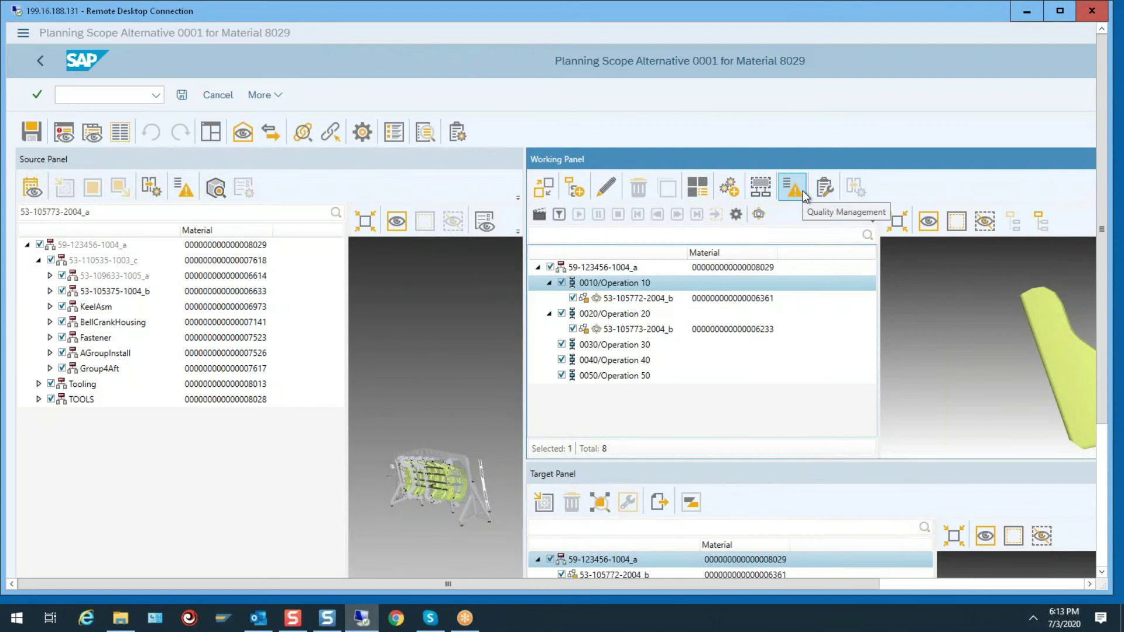
left_click(824, 188)
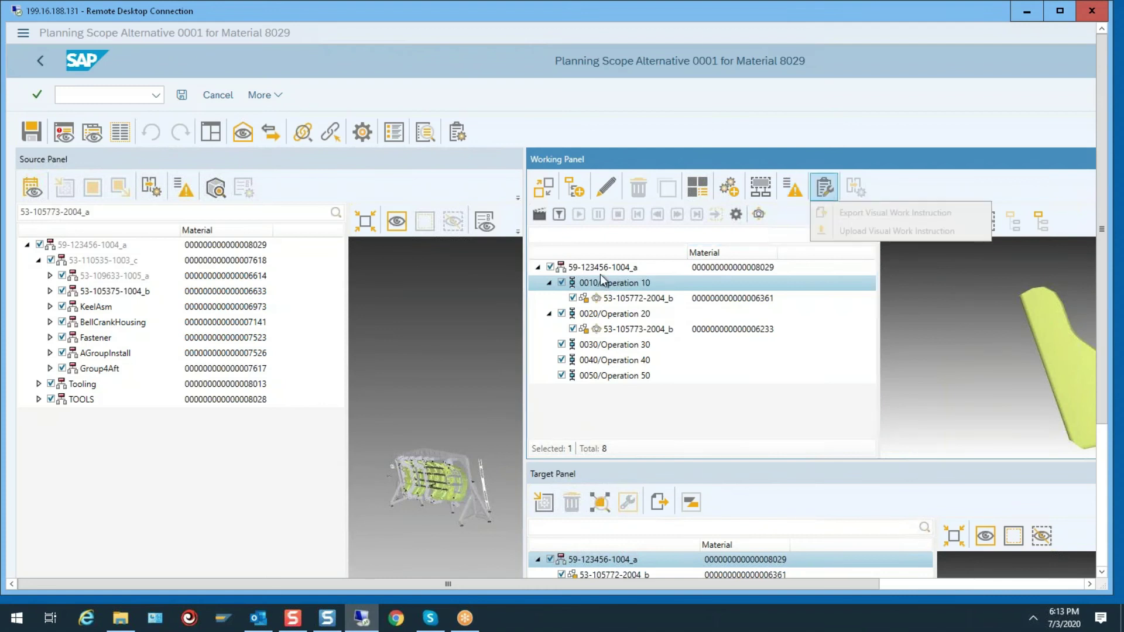
left_click(602, 271)
left_click(827, 189)
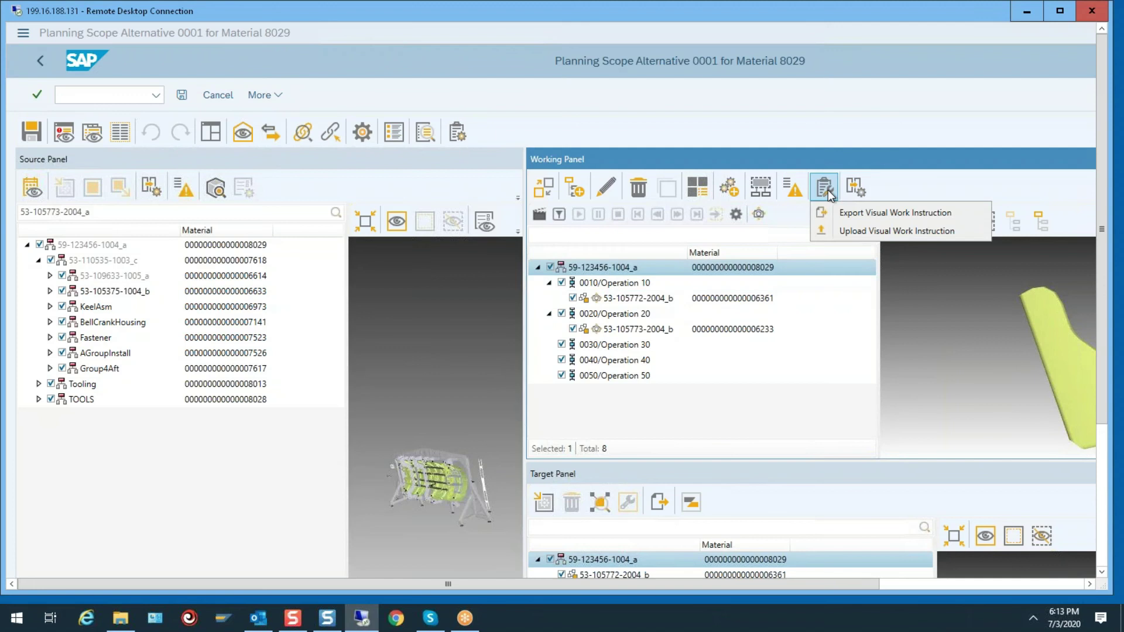
left_click(860, 212)
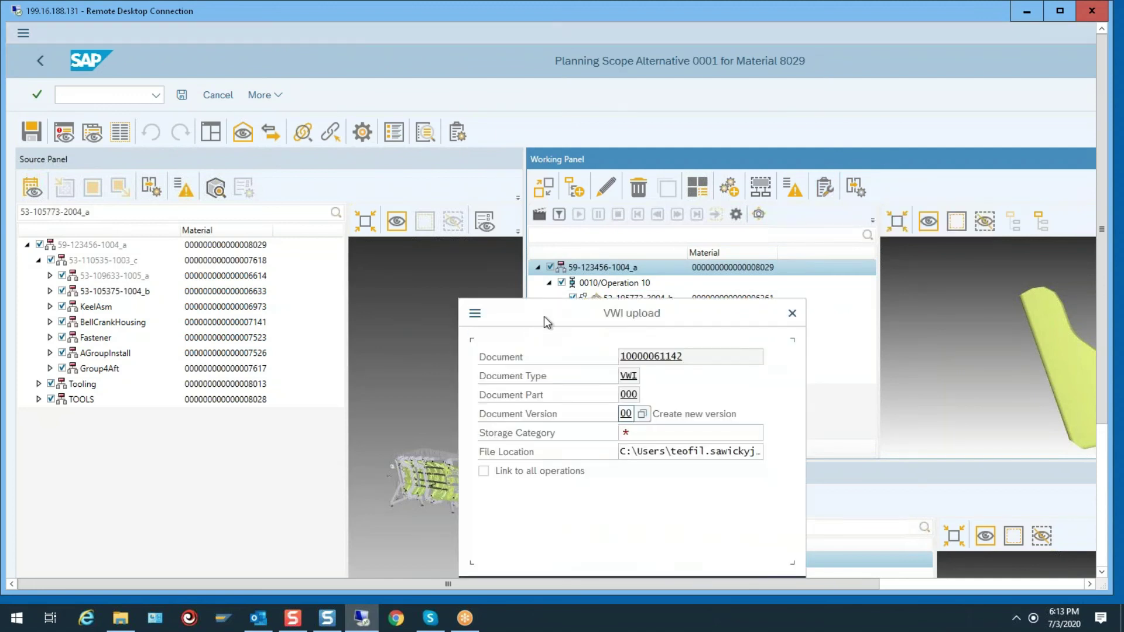
Step: Set the VWI upload's storage category to ZDMS, link the document to all operations, and confirm the upload
left_click_drag(544, 322, 432, 201)
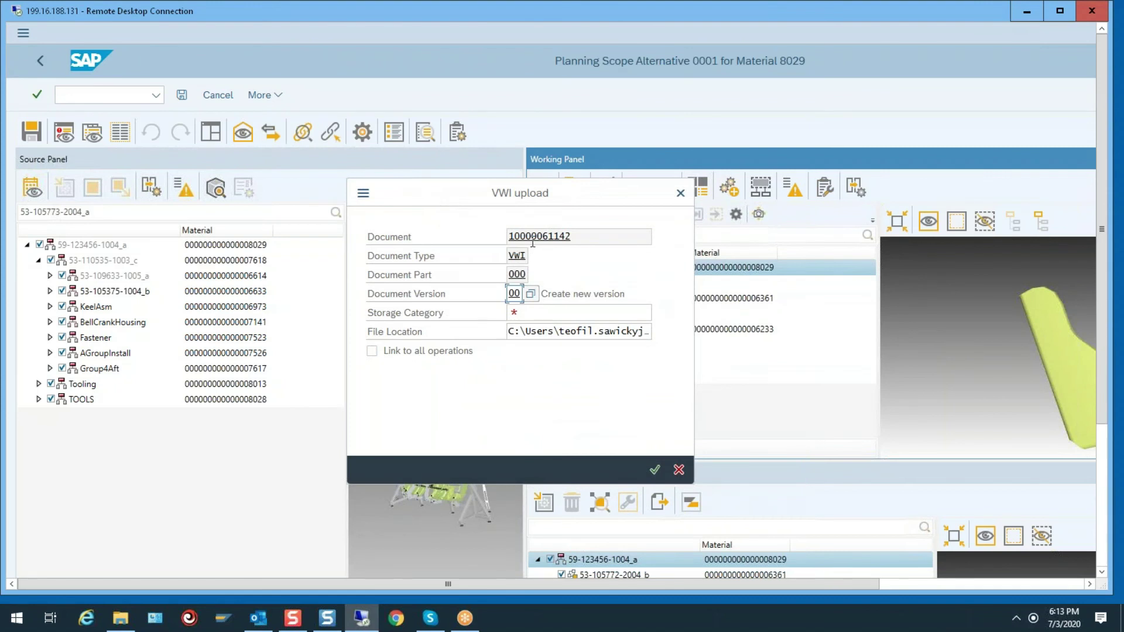
left_click(518, 312)
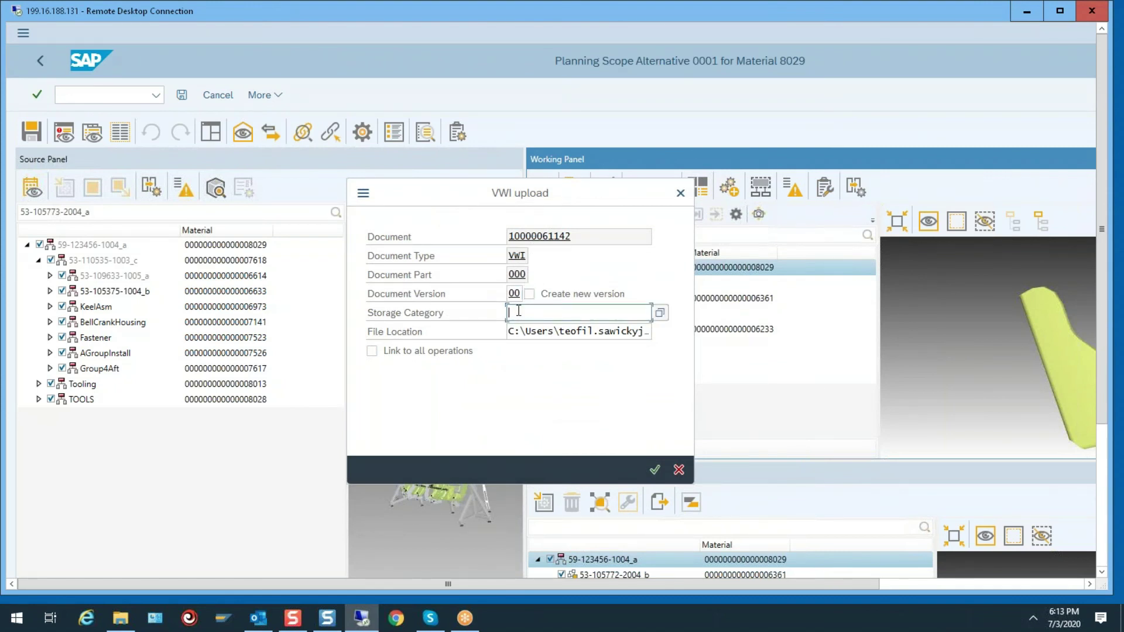
type("zdms")
left_click(523, 334)
left_click(372, 351)
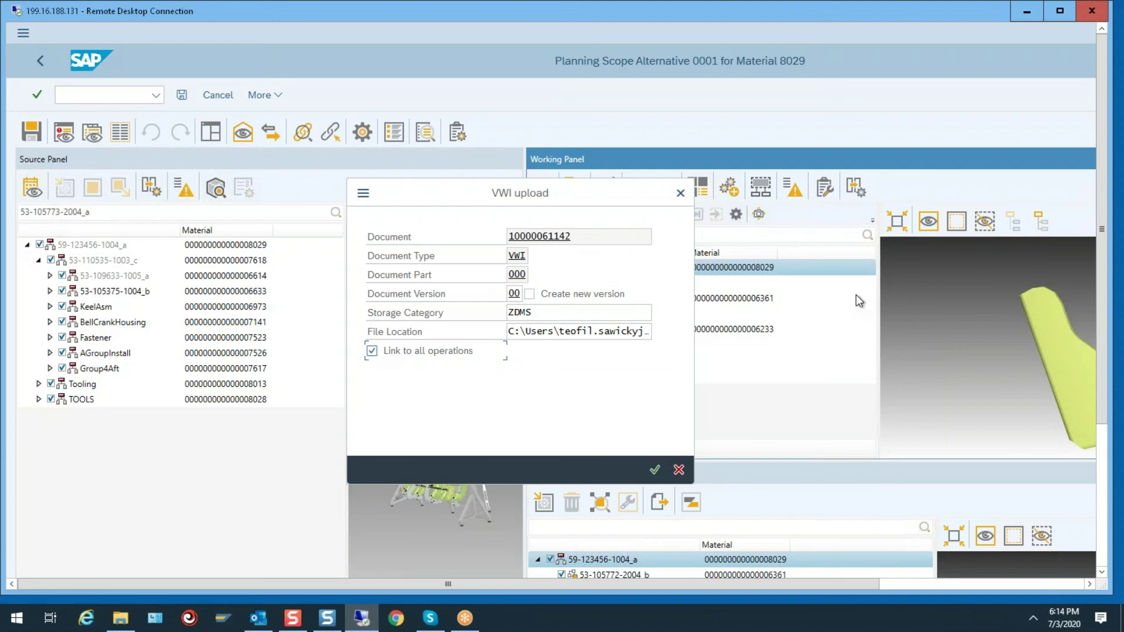
left_click(654, 470)
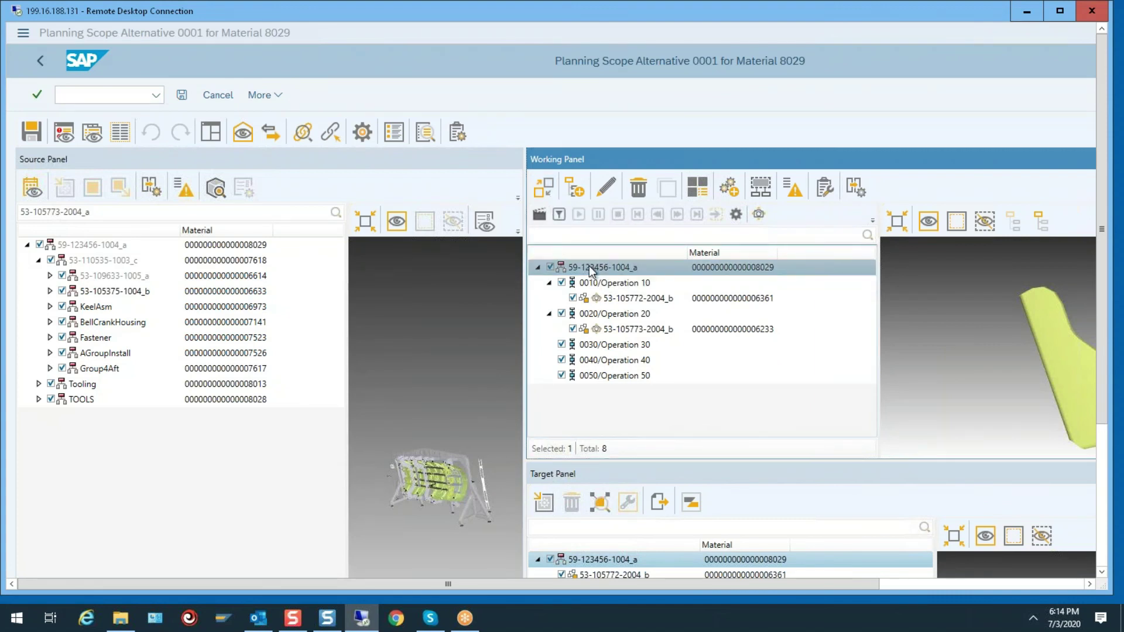
left_click(550, 189)
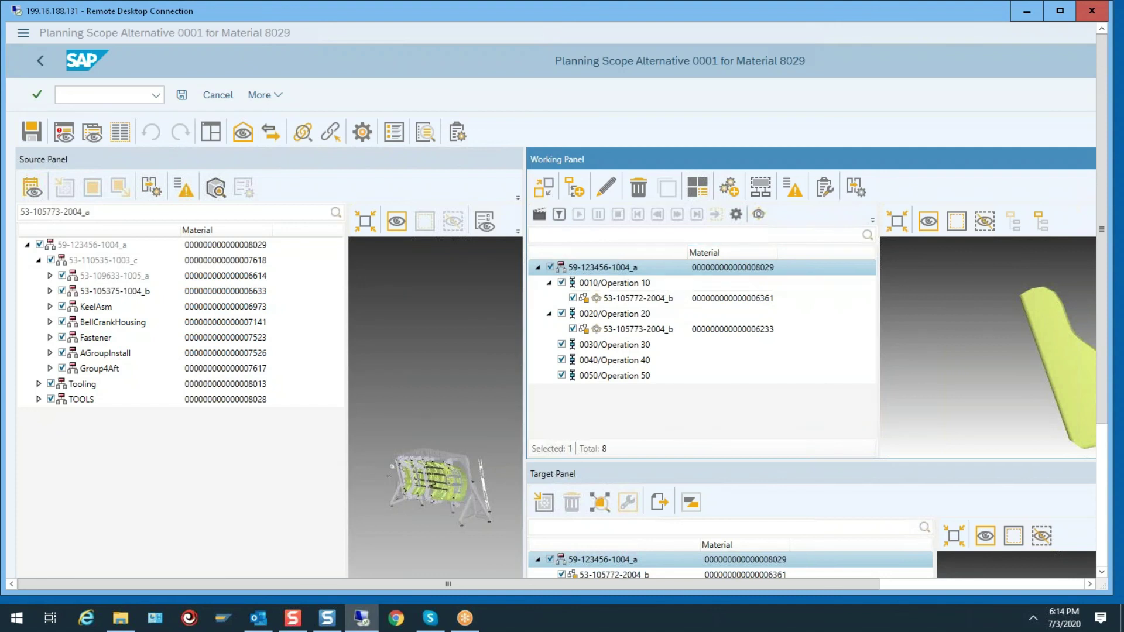
left_click(544, 187)
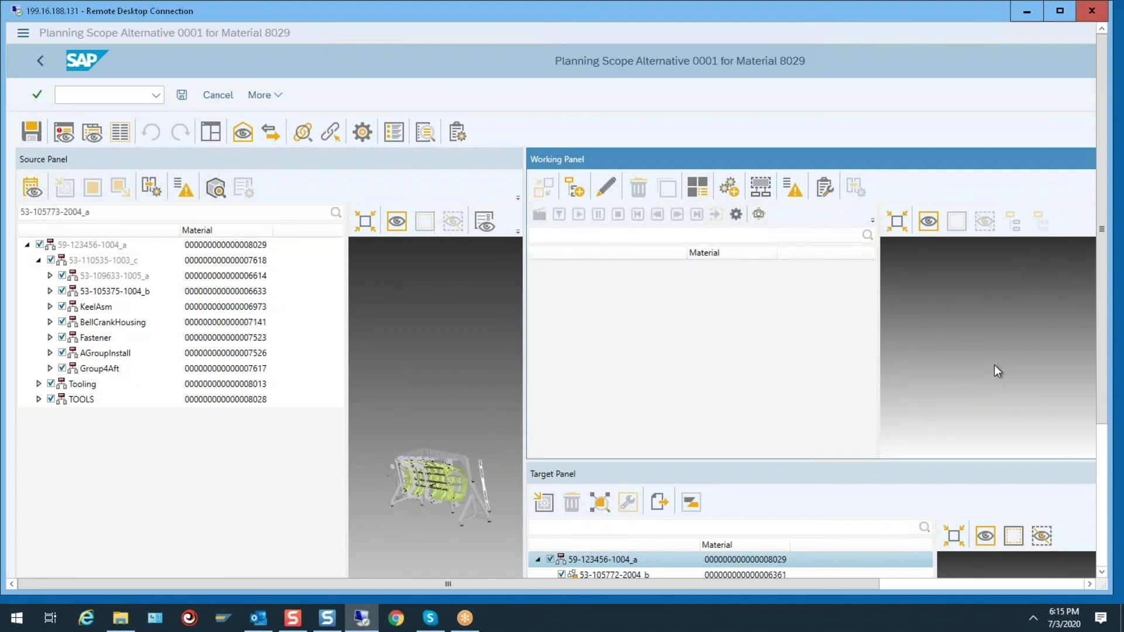
scroll(991, 364, "down", 3)
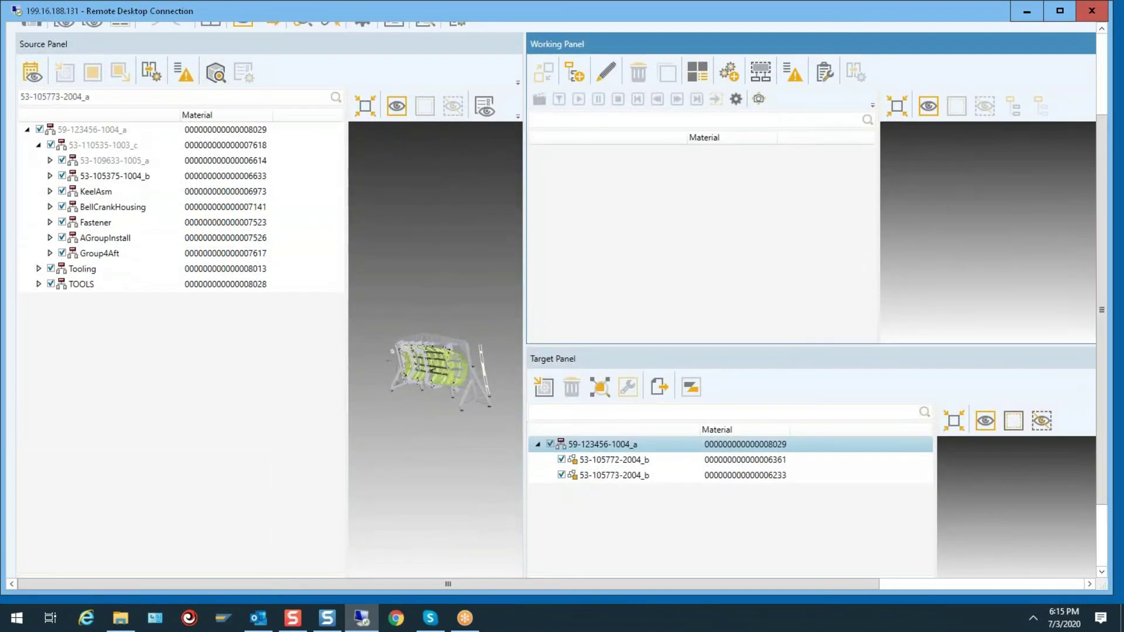
left_click_drag(1106, 357, 1098, 318)
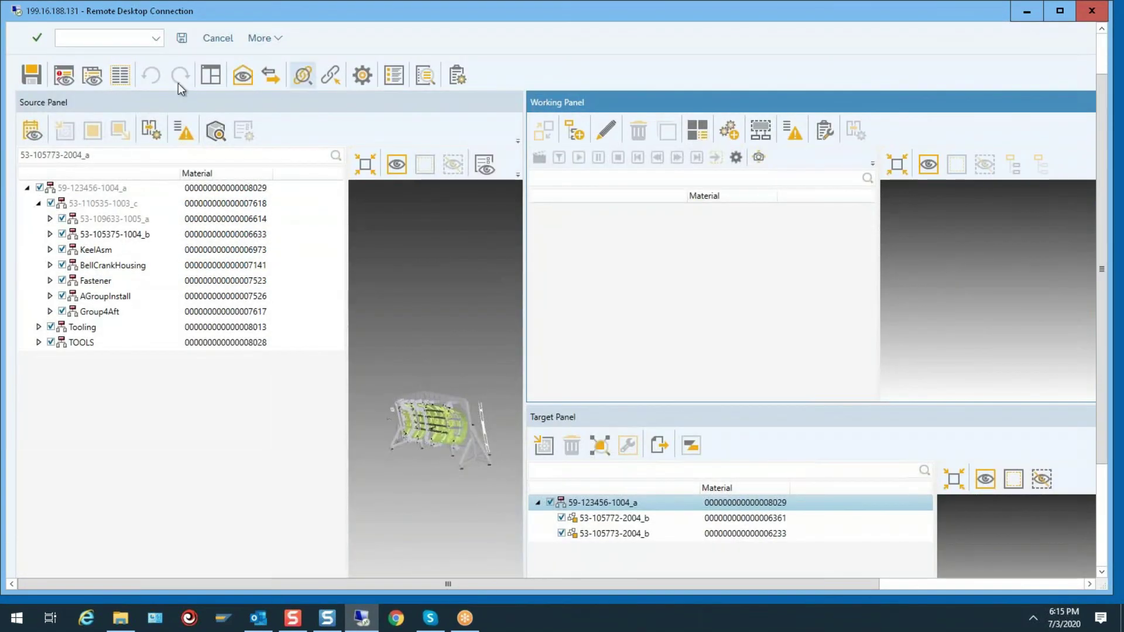
left_click(31, 75)
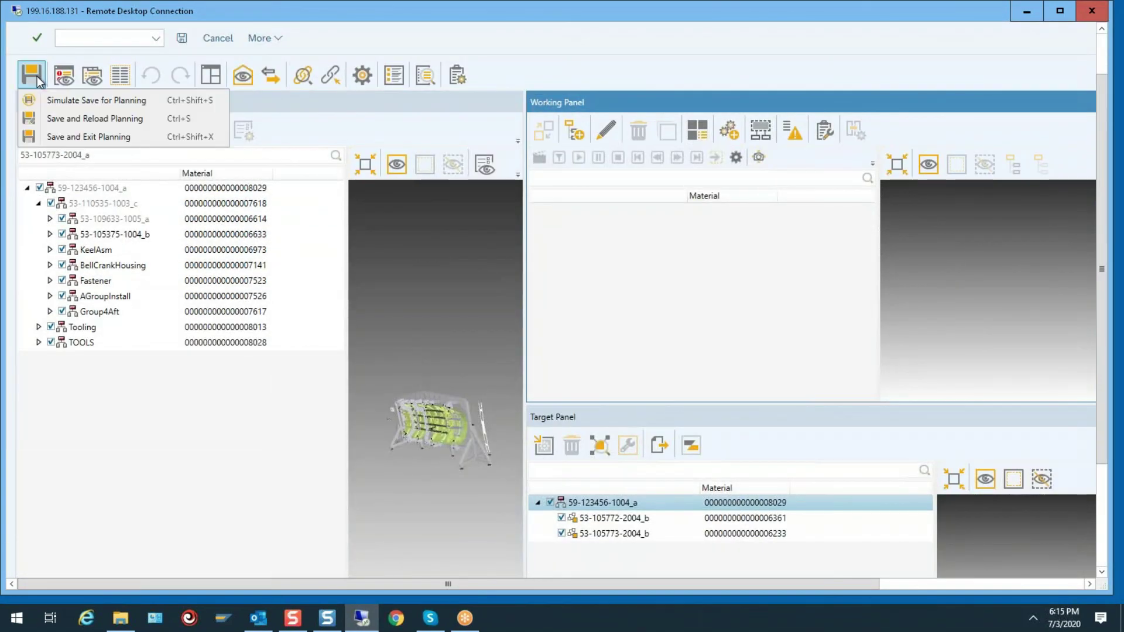
left_click(109, 138)
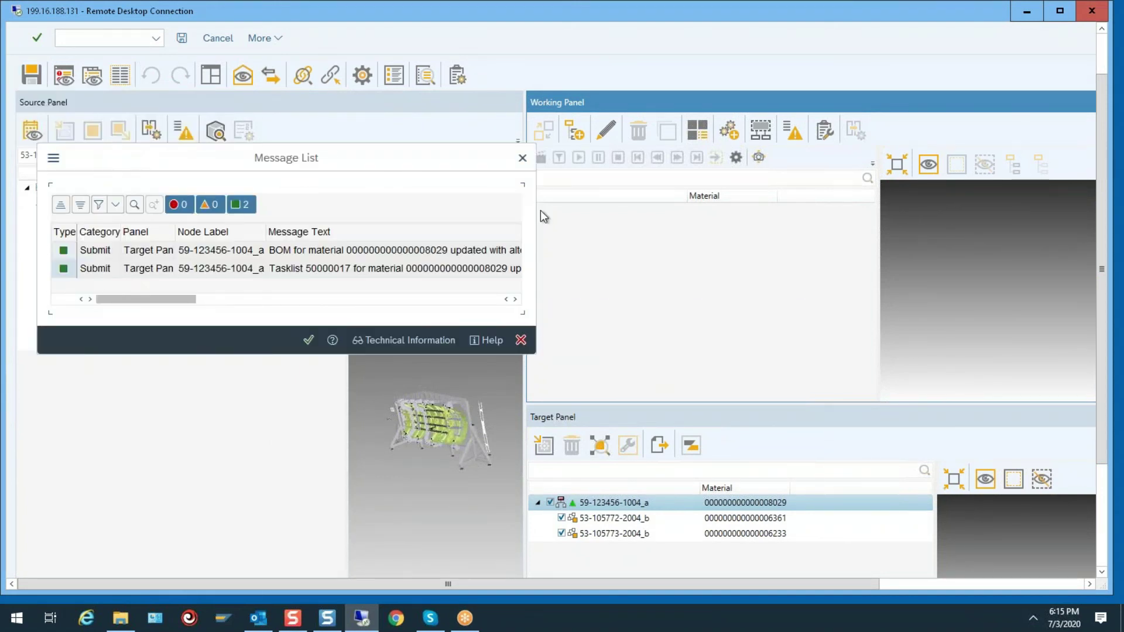
left_click_drag(175, 299, 282, 302)
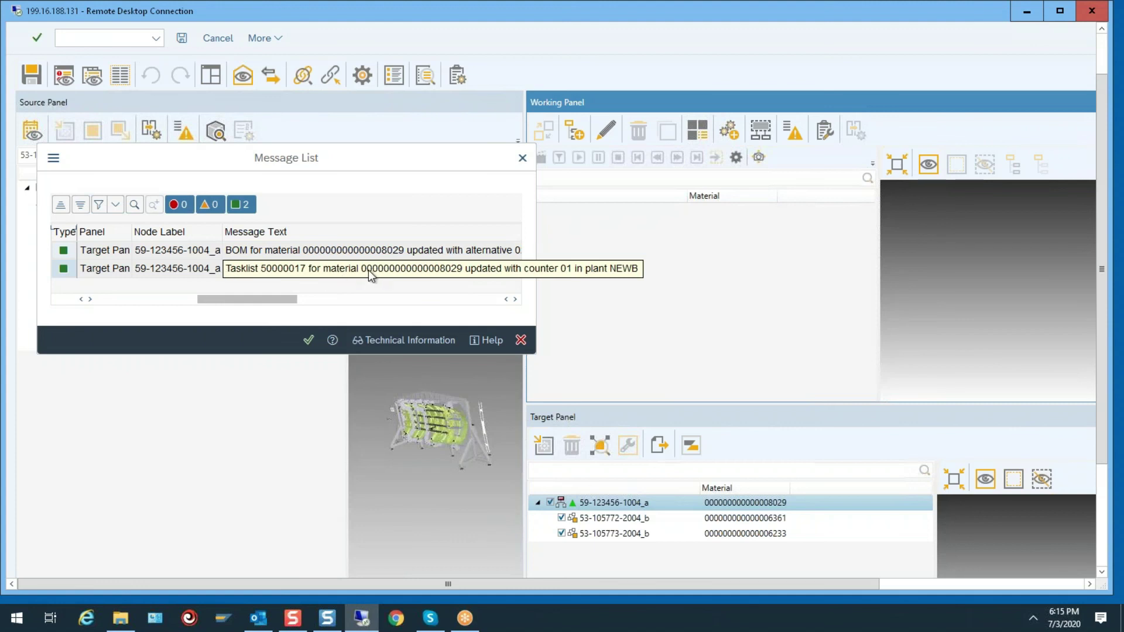
left_click(308, 340)
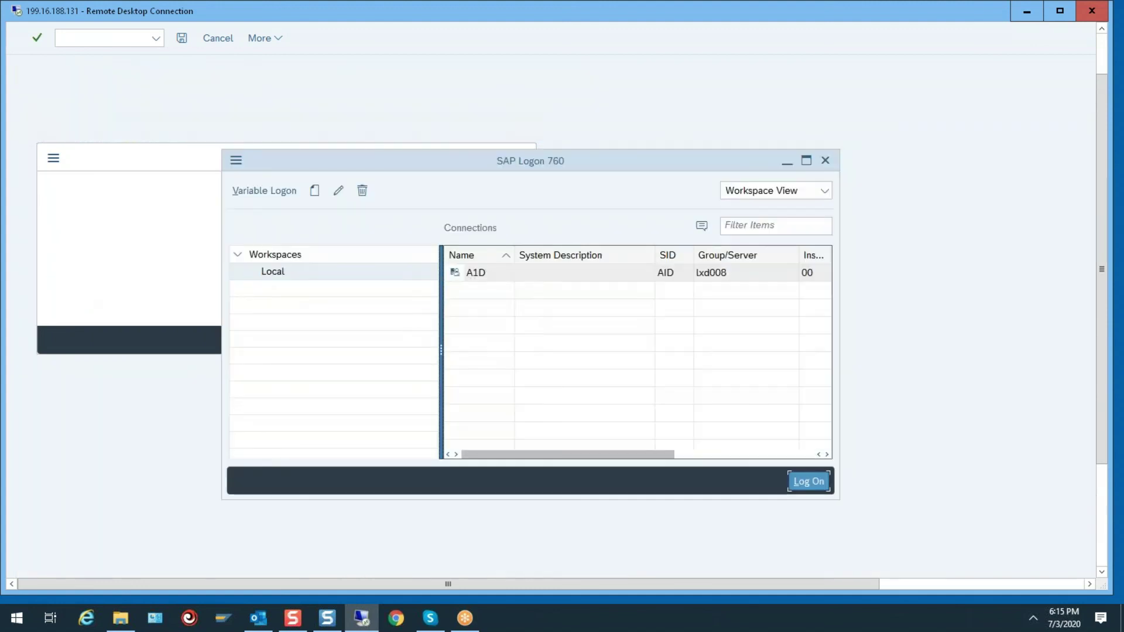
left_click(133, 377)
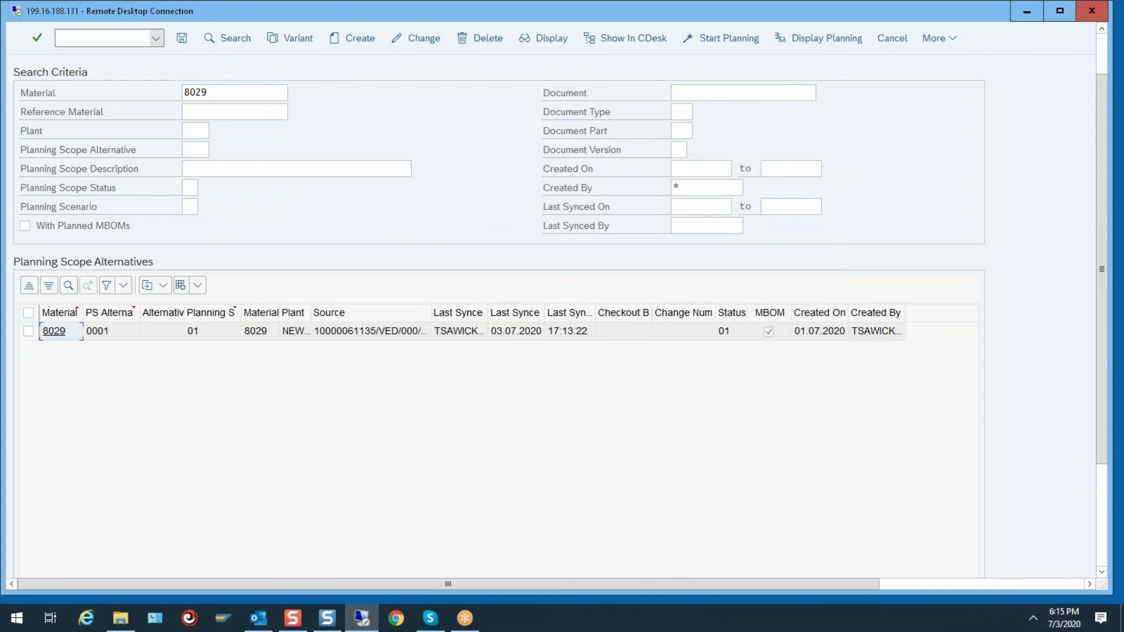
scroll(378, 124, "up", 2)
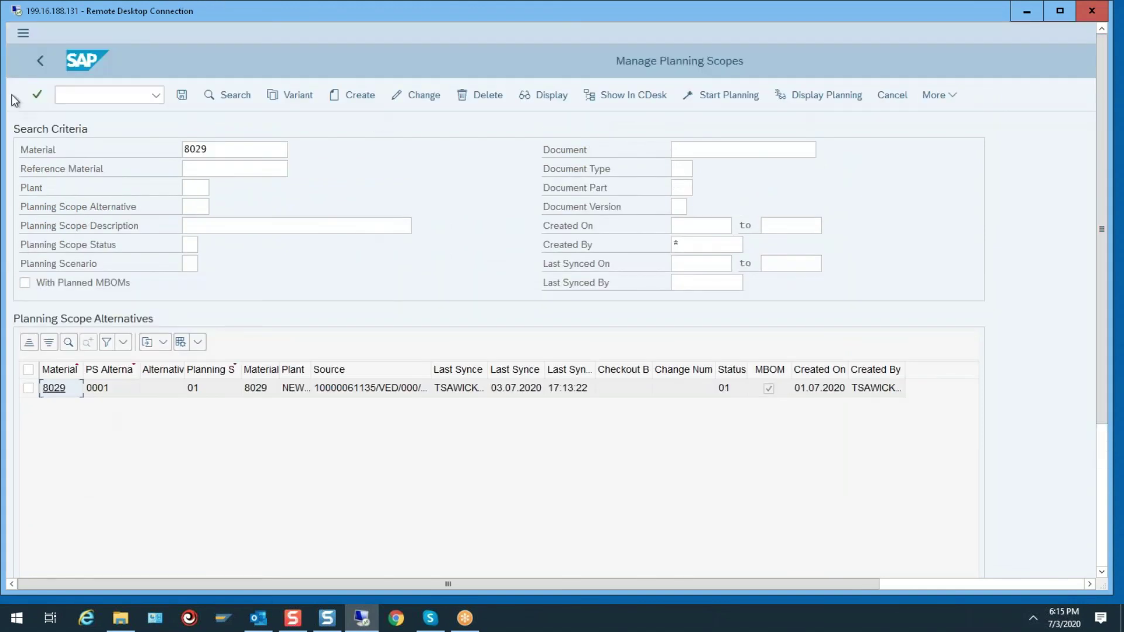
left_click(23, 34)
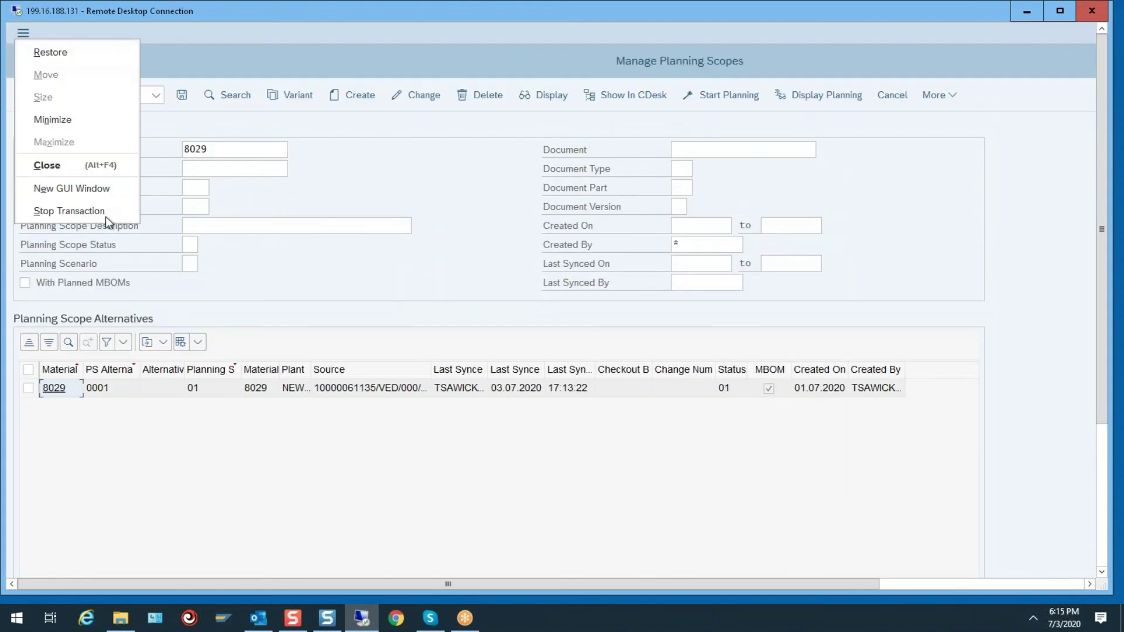
left_click(98, 189)
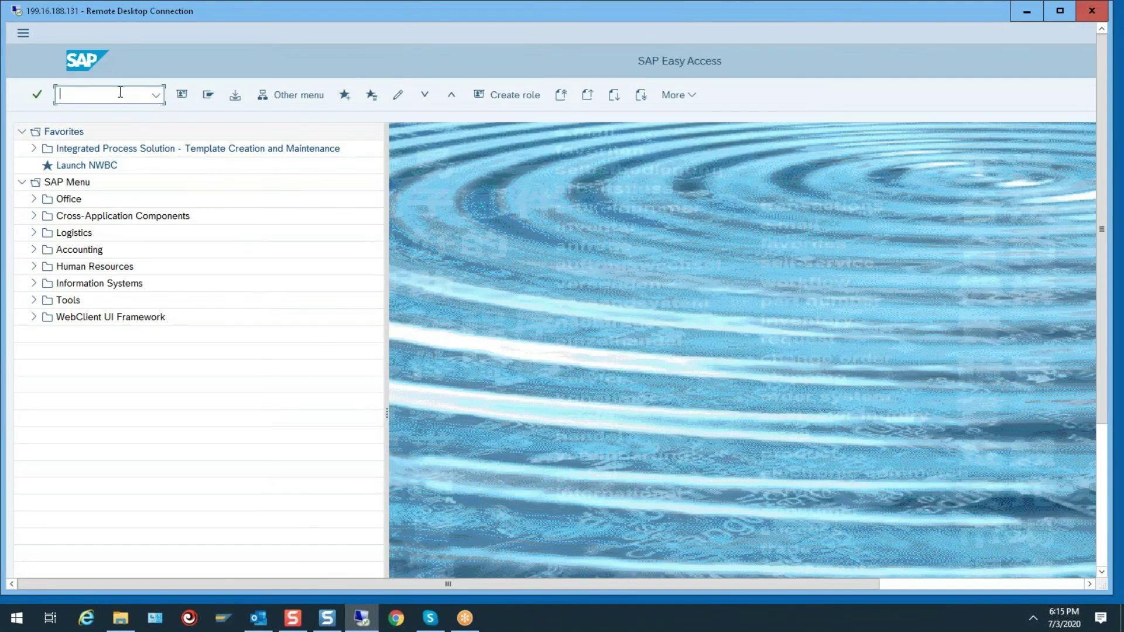
type("cv03n")
key("Return")
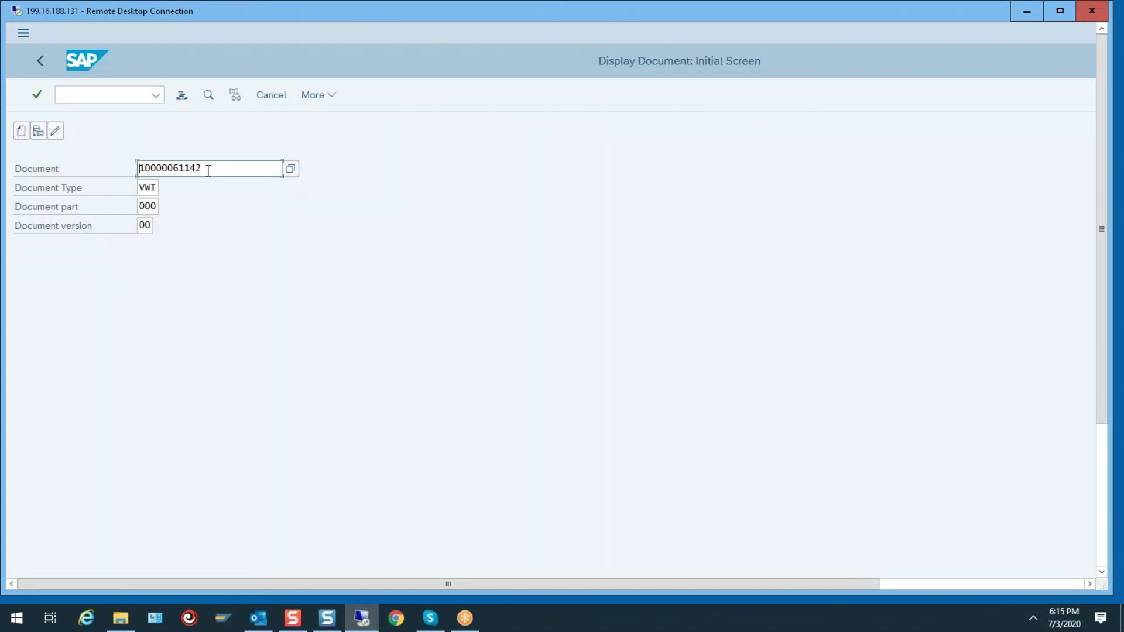
left_click(210, 98)
key("Return")
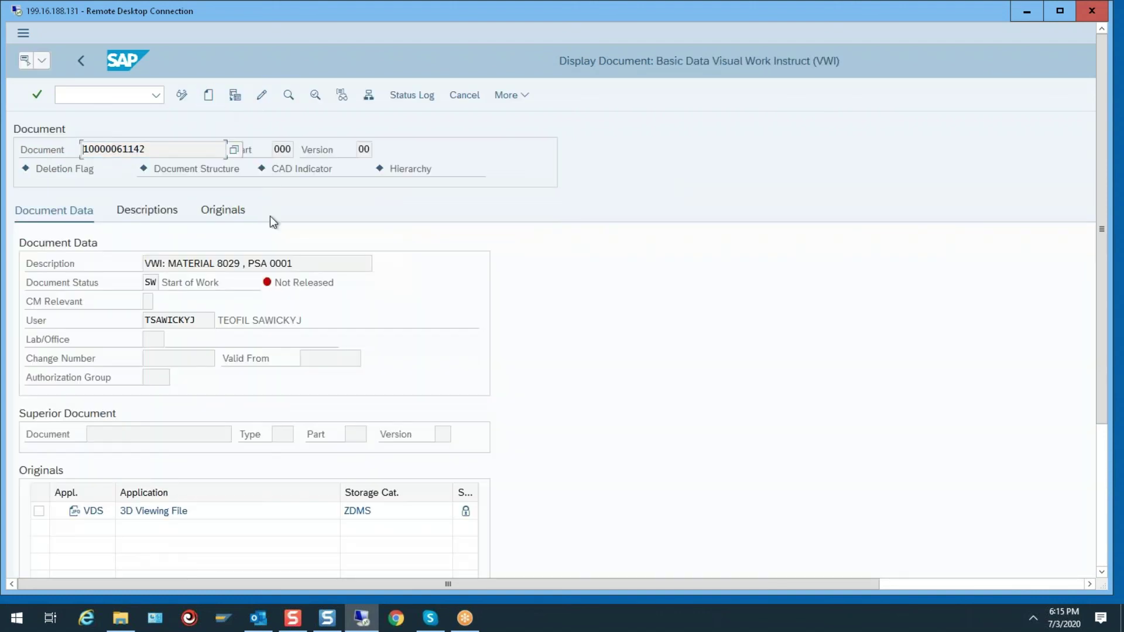
left_click(229, 212)
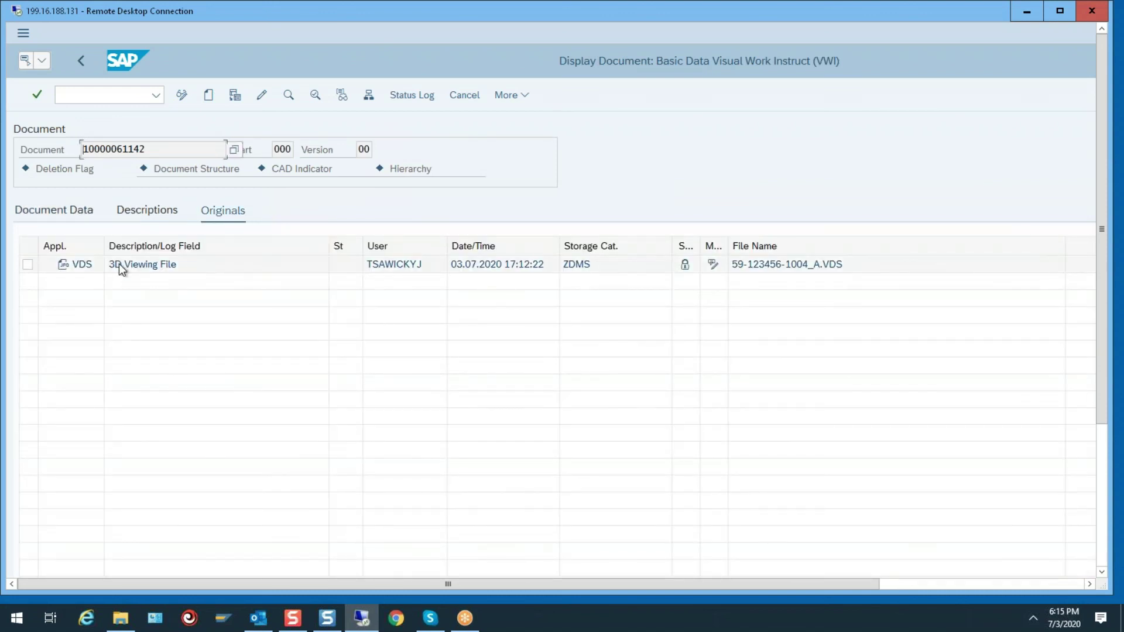
left_click(35, 267)
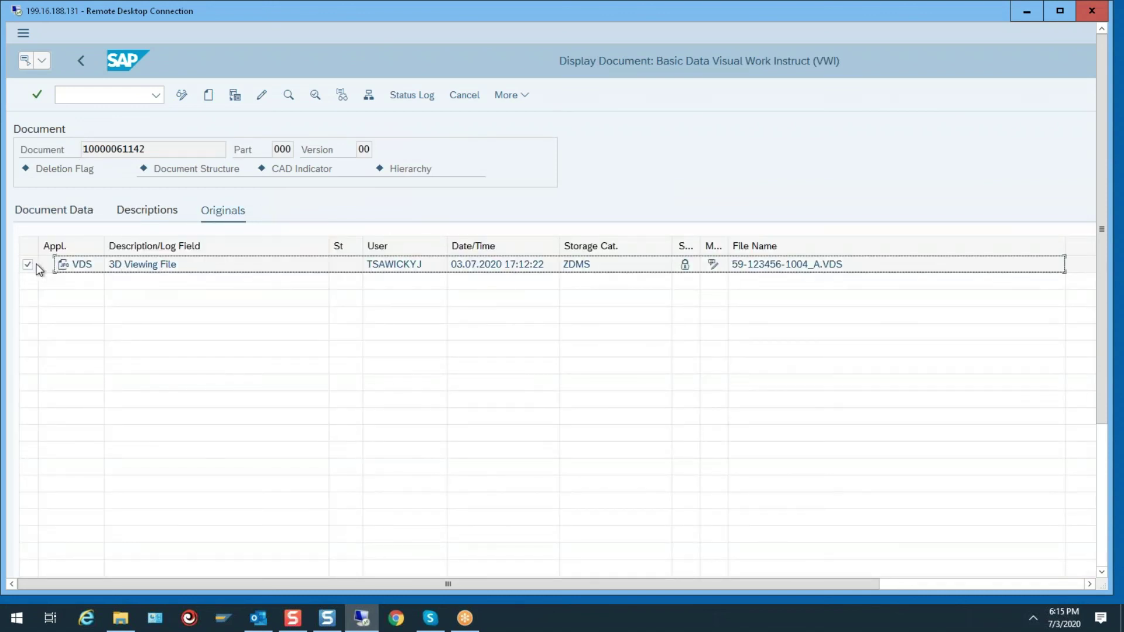
double_click(64, 266)
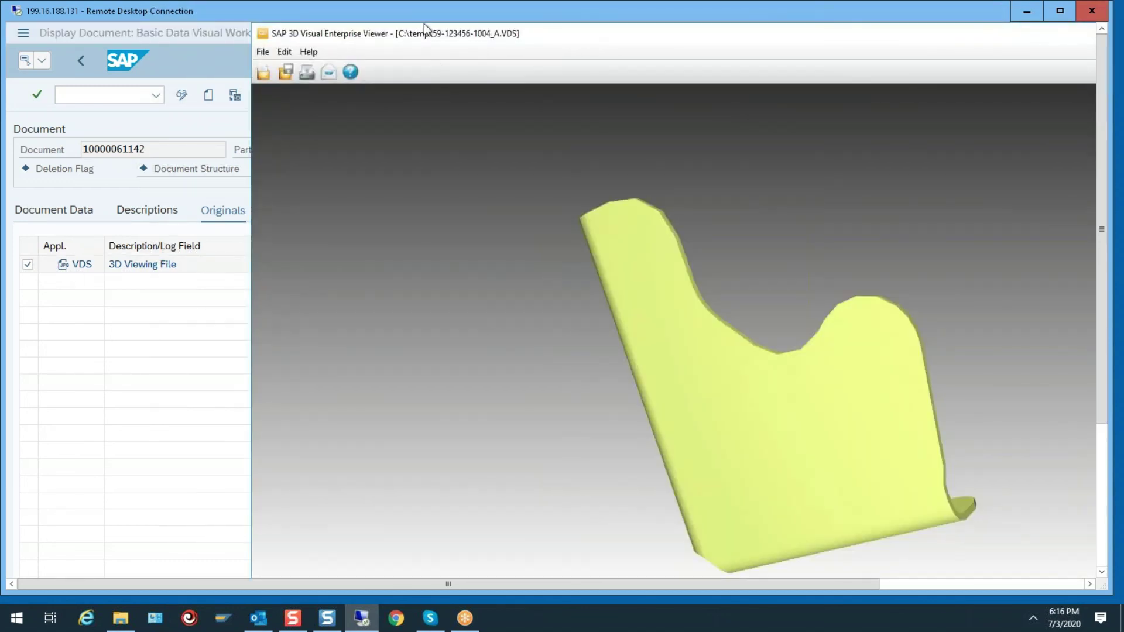
Step: Show the scene tree and expand its procedure steps for operations 0010 and 0020
left_click(266, 95)
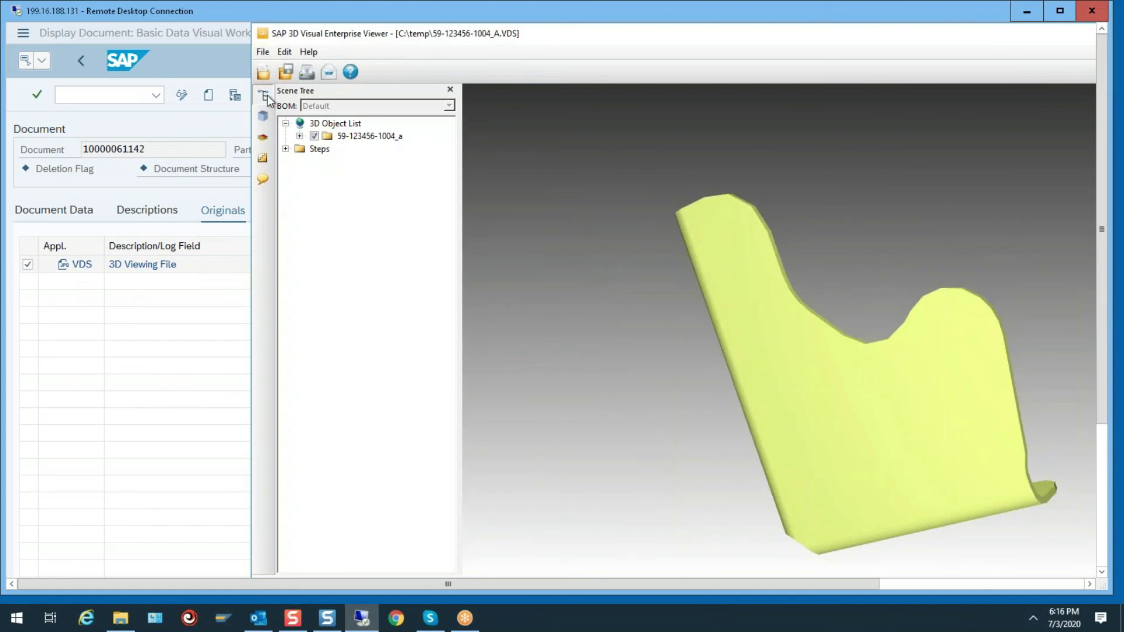
left_click(286, 149)
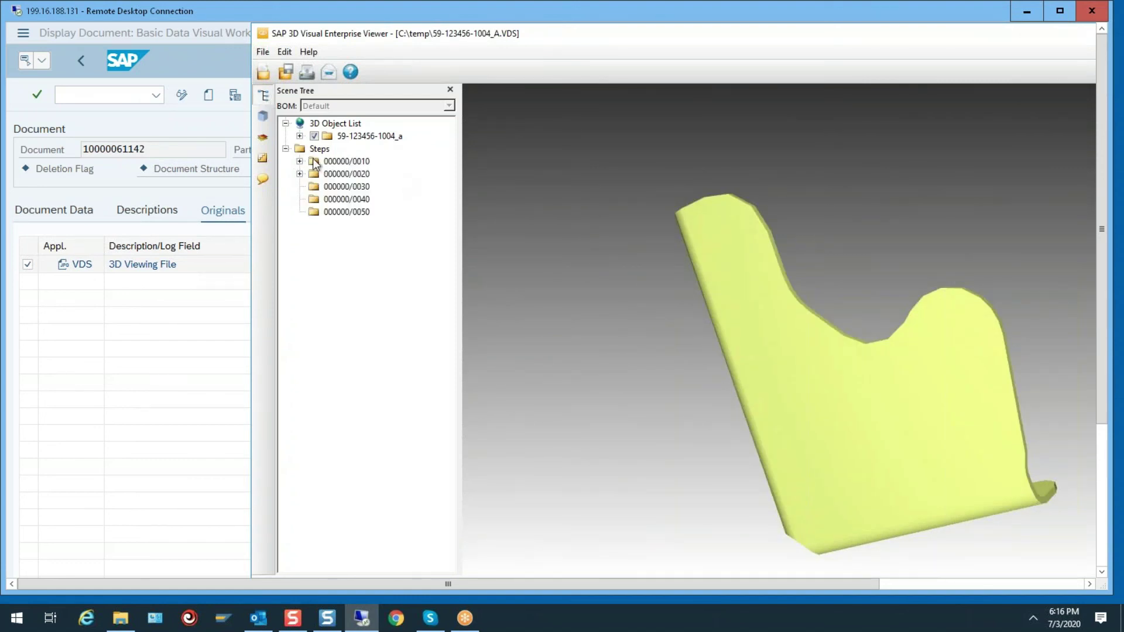
left_click(299, 161)
left_click(300, 186)
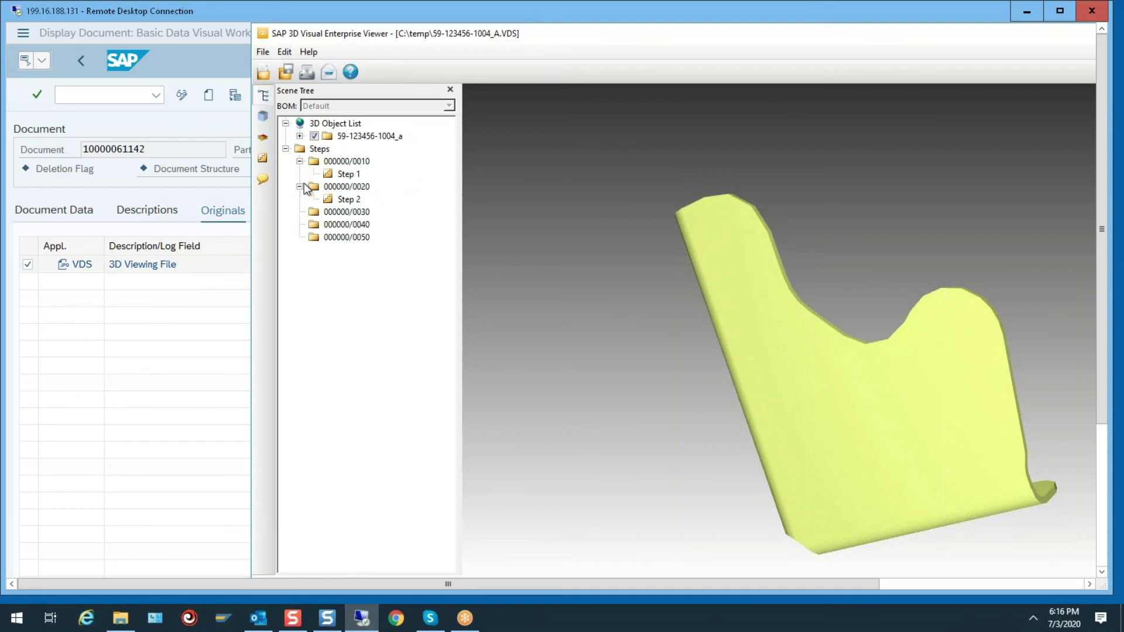
Step: Show the steps list and play Step 1 of operation 0010 and Step 2 of operation 0020
left_click(263, 158)
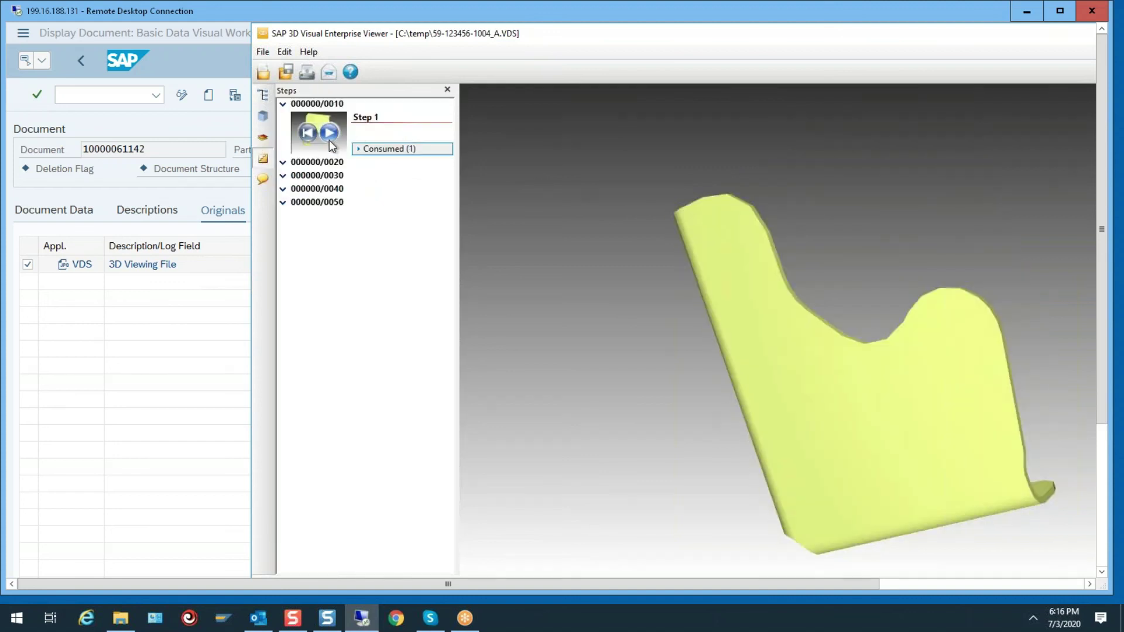
left_click(329, 138)
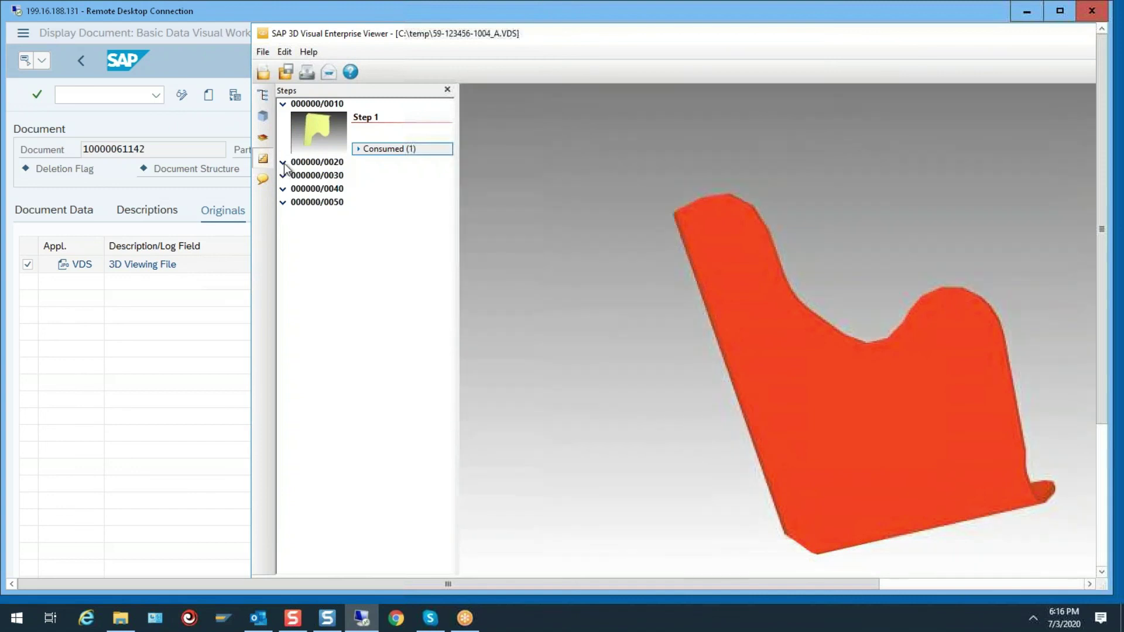
left_click(283, 164)
mouse_move(330, 197)
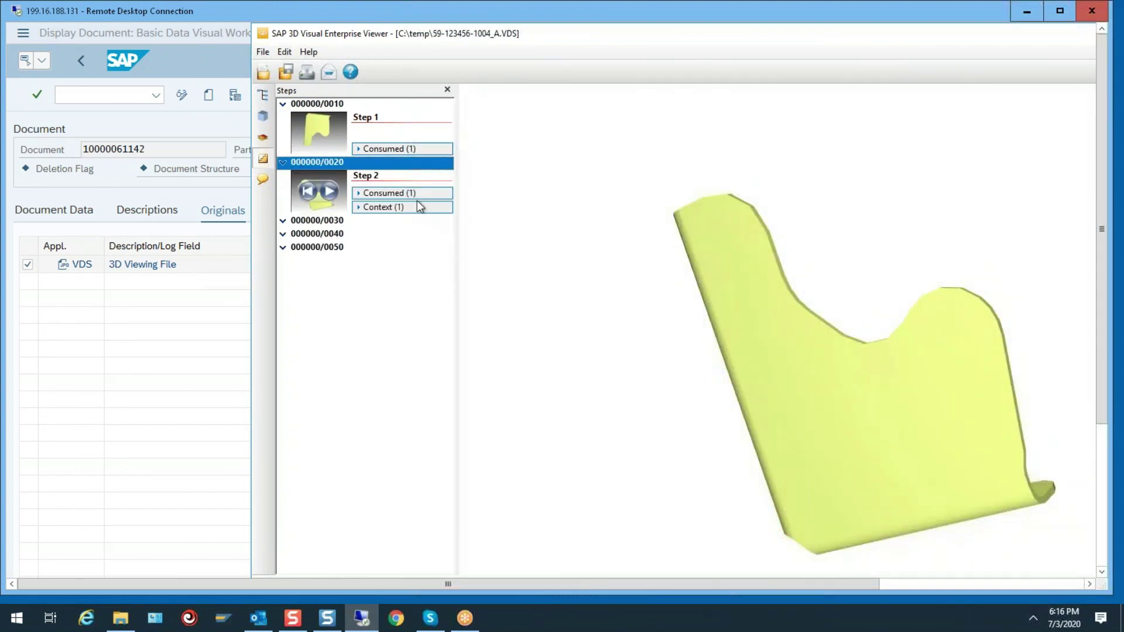
left_click(331, 196)
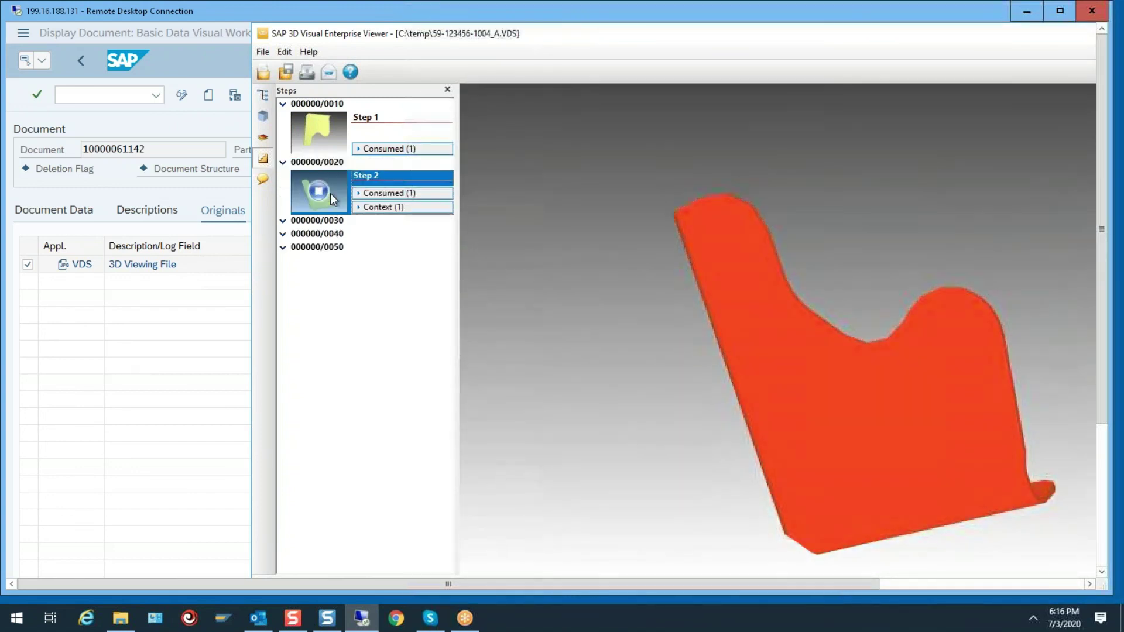